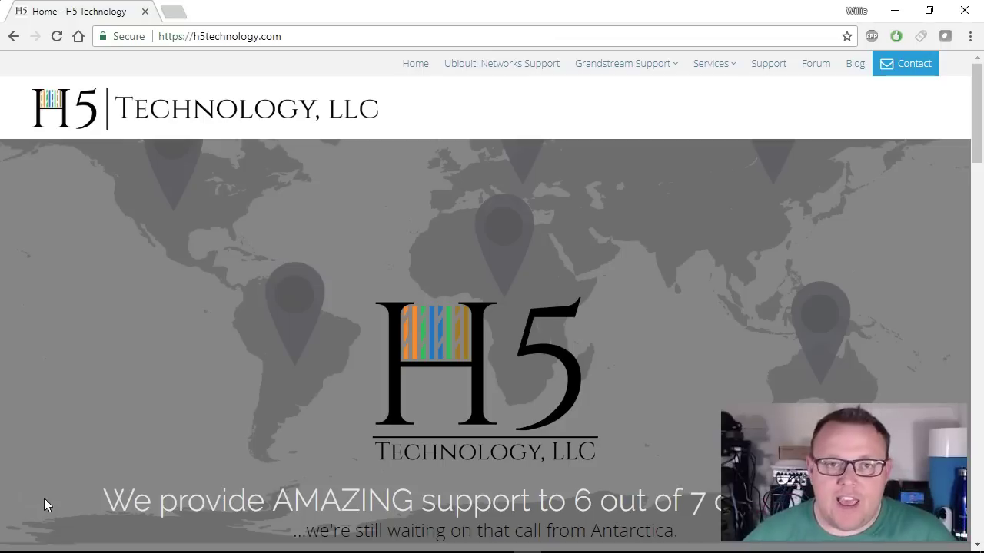
Enter the admin username and a password on the login page and submit.
click(46, 480)
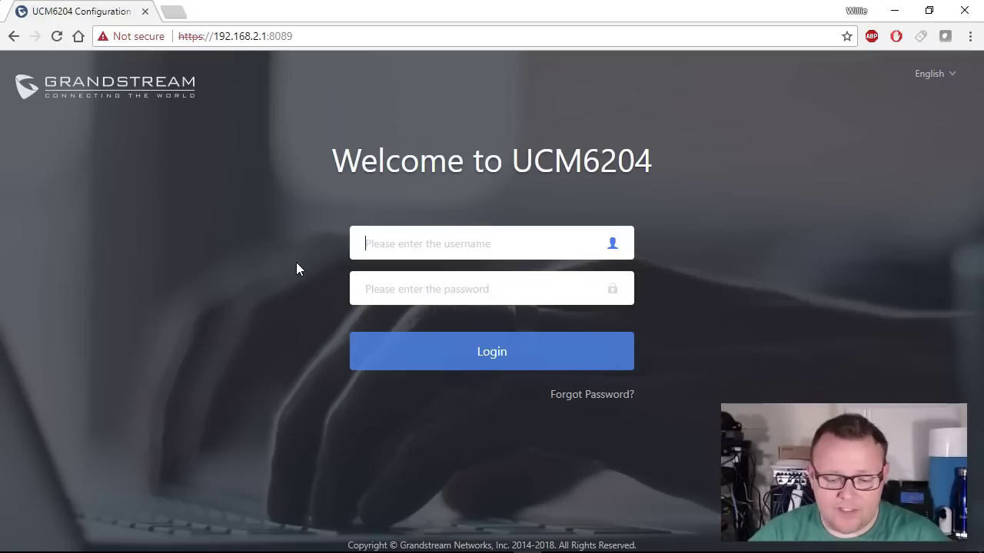
text(admin)
key(Tab)
text(admin)
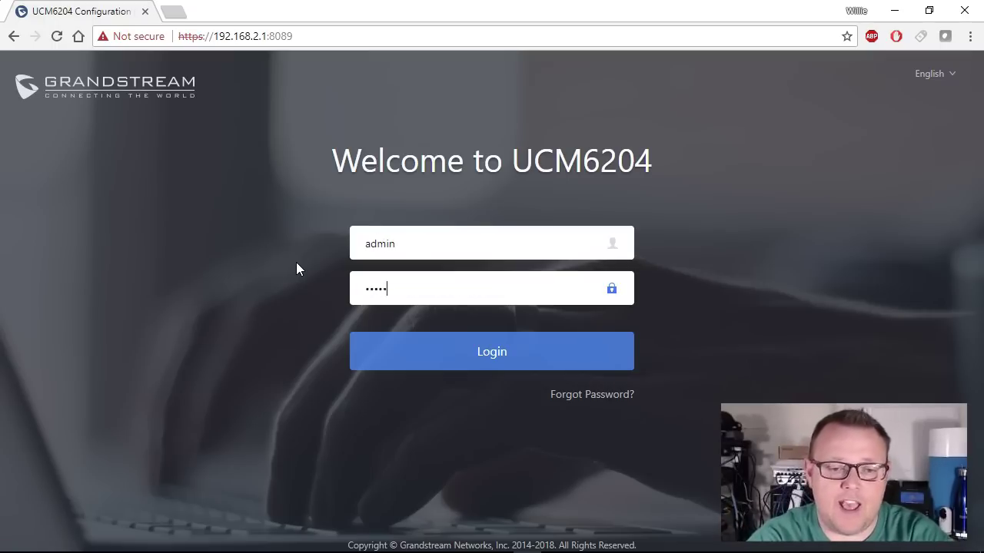
key(Return)
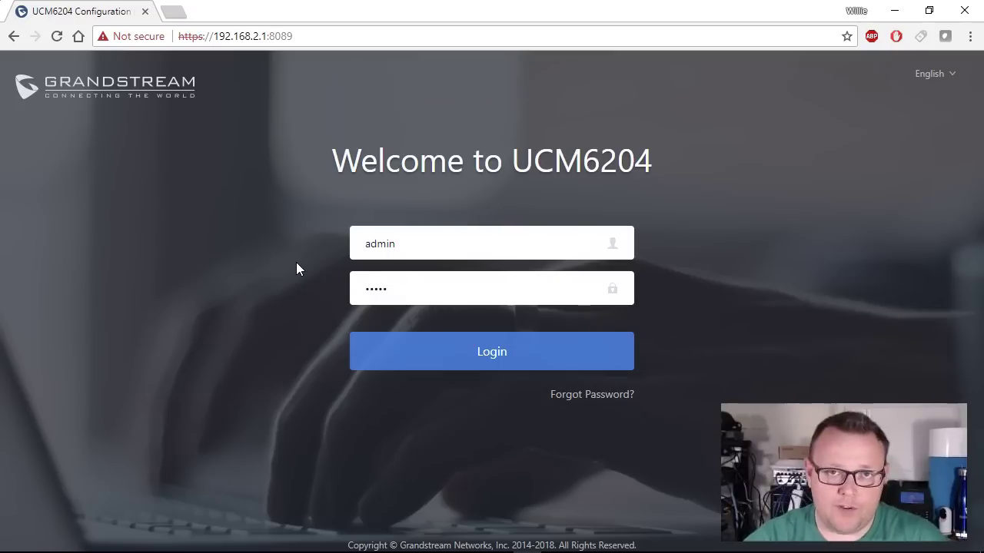
Replace the mistyped password with the correct account password and log in to the Setup Wizard.
click(386, 281)
drag(386, 280, 350, 299)
key(BackSpace)
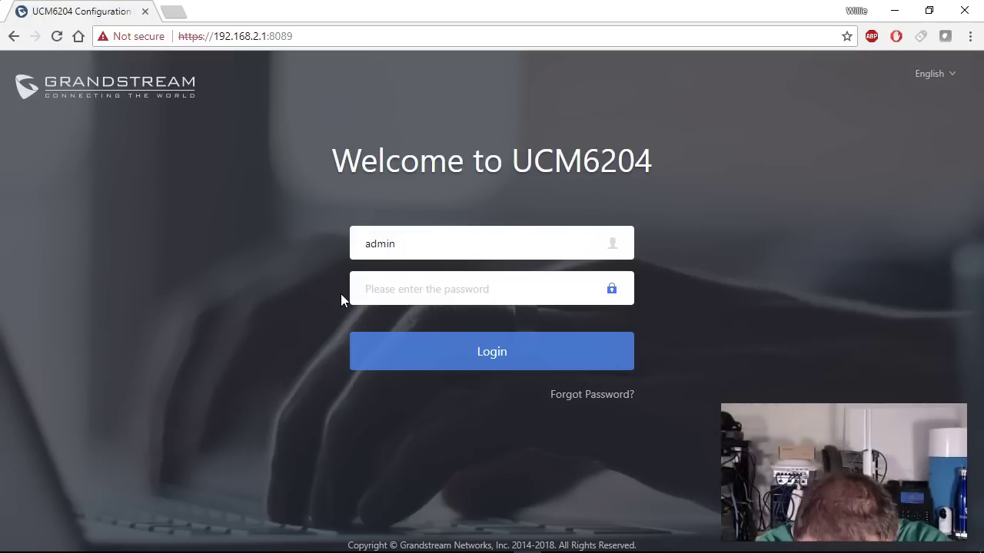
text(••)
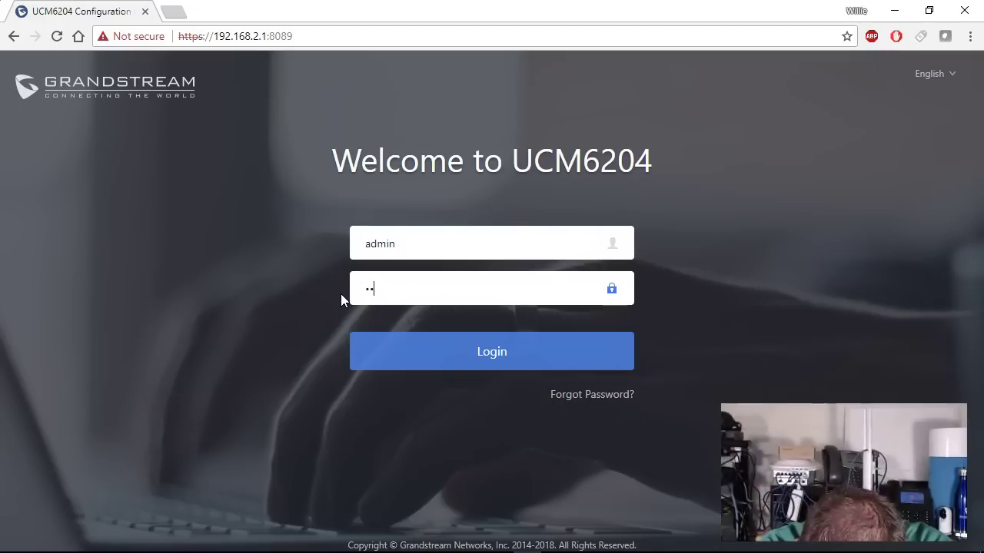
text(•••••)
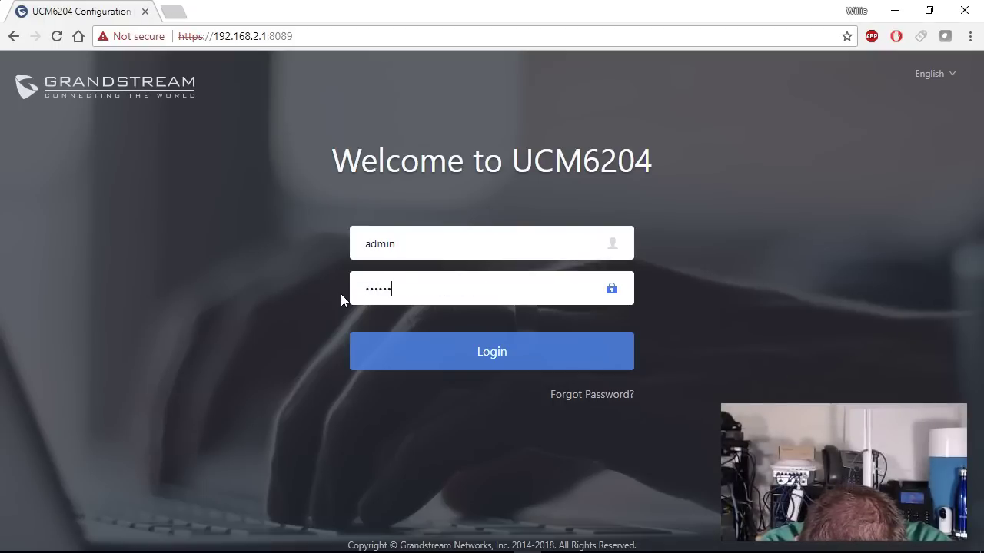
key(Return)
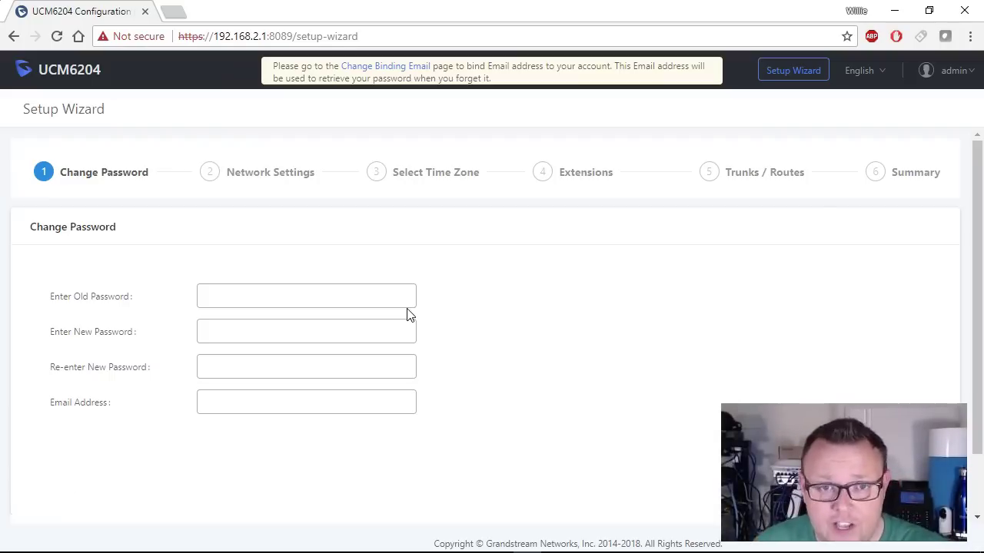
Fill in the old password, the re-entered new password and the administrator's email address on Change Password.
click(376, 303)
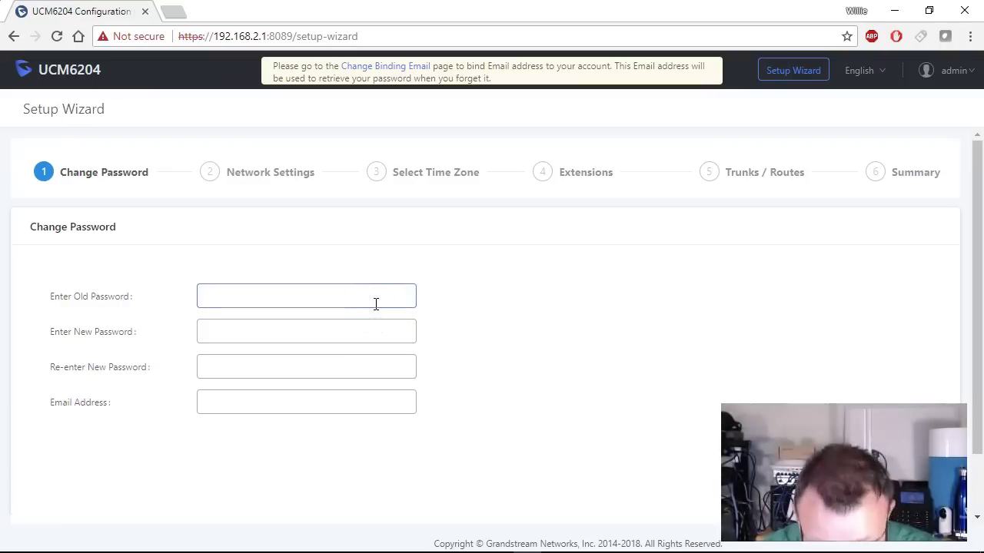
text(admin)
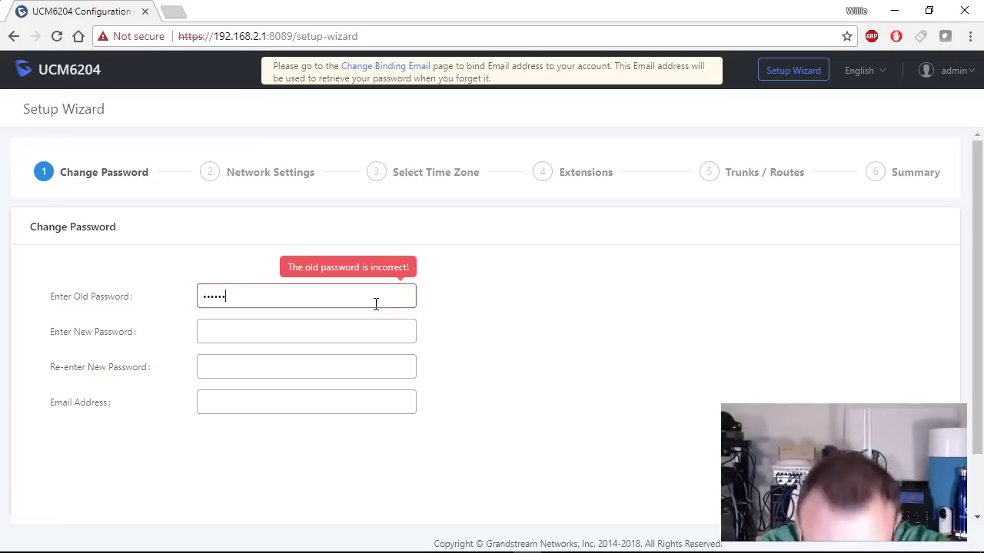
text(123)
key(Tab)
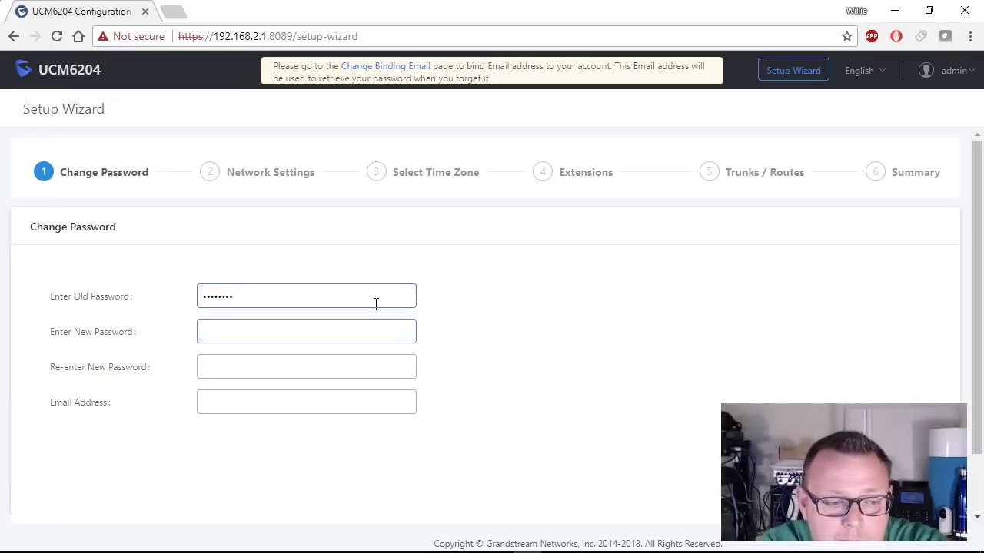
text(admin123)
key(Tab)
text(admin123)
key(Tab)
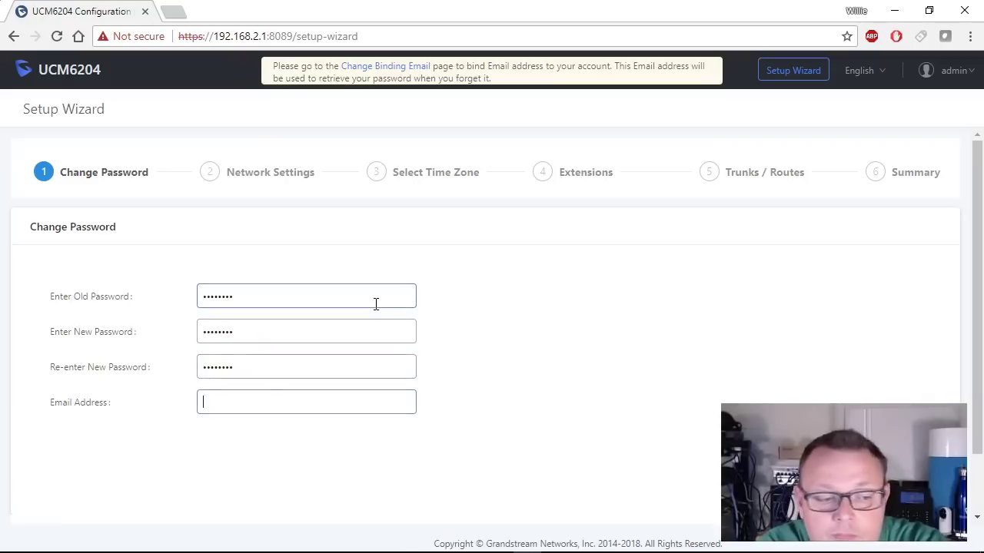
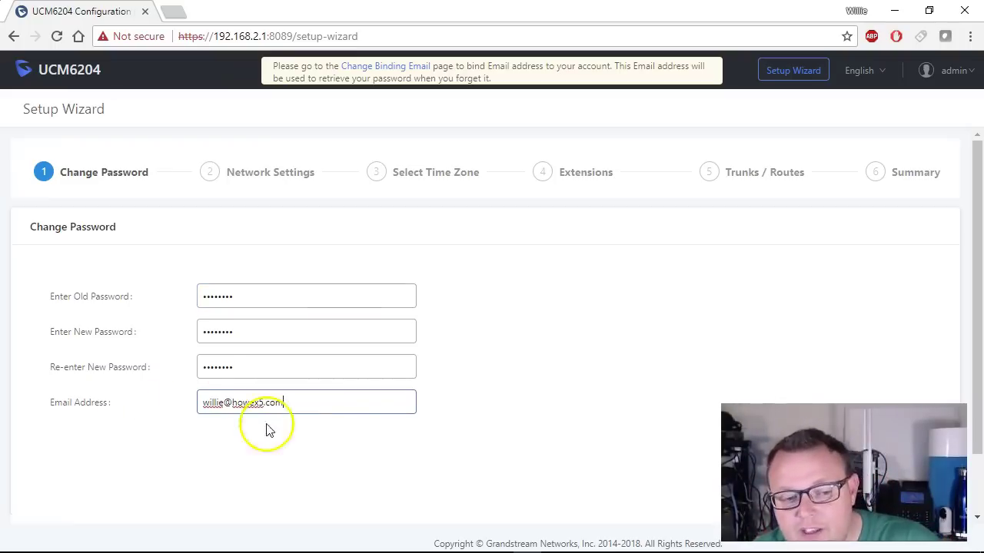
scroll(569, 376, down, 2)
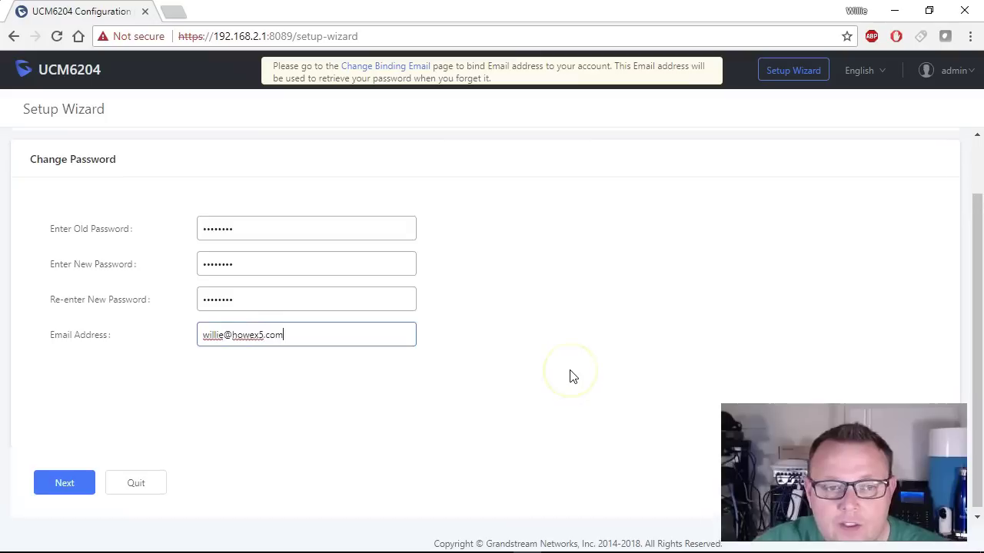
Set the network method to Switch, leaving MTU at 1500.
scroll(568, 376, down, 1)
click(71, 477)
click(277, 323)
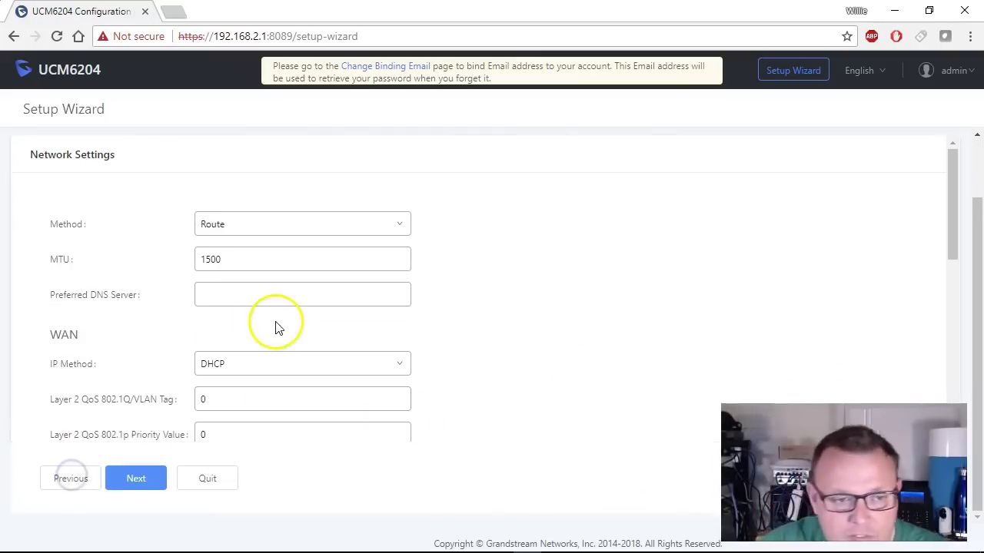
scroll(504, 249, down, 3)
scroll(506, 251, up, 2)
scroll(506, 252, up, 1)
click(387, 268)
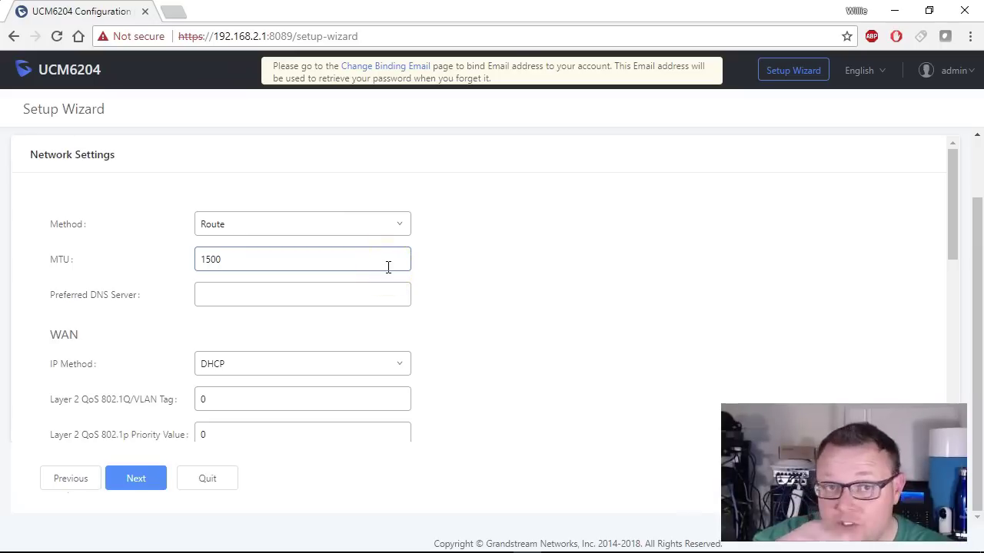
click(369, 225)
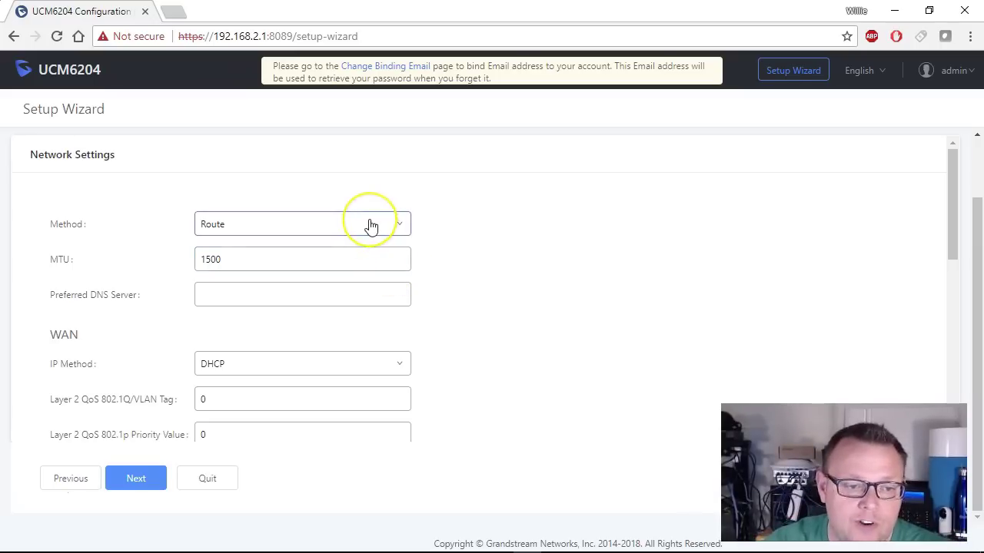
click(478, 207)
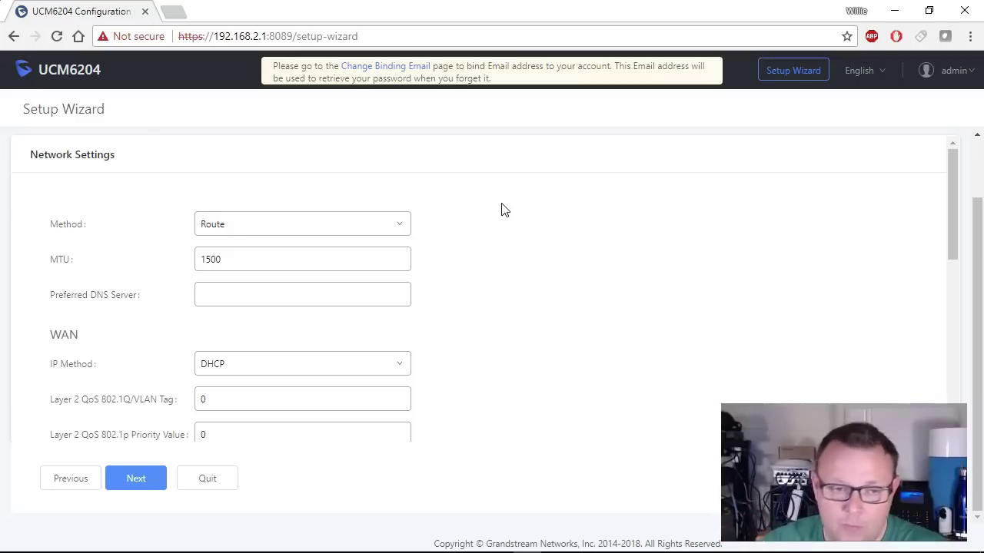
click(327, 223)
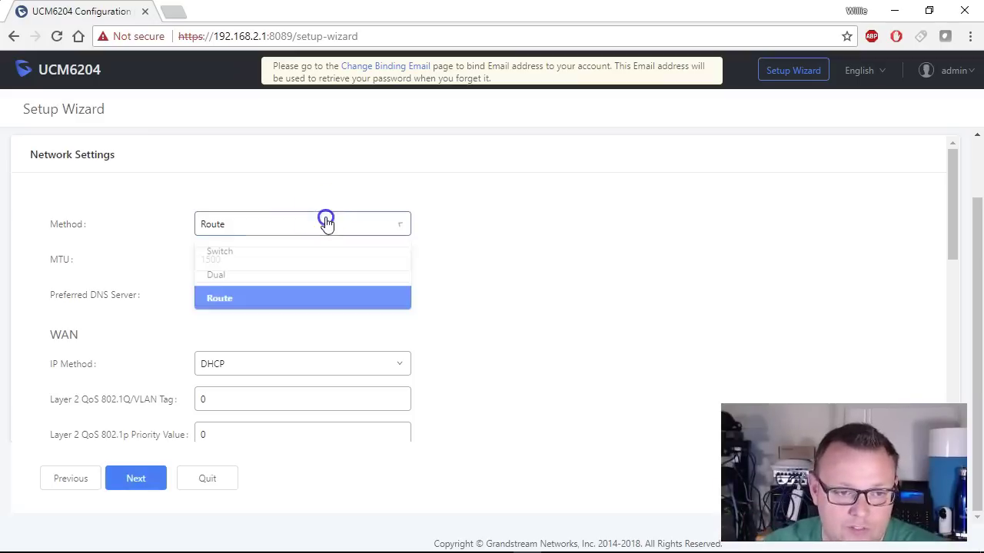
click(234, 252)
Make the LAN IP static at 192.168.66.251, with subnet mask ending 255.0 and the gateway filled in.
scroll(511, 296, down, 1)
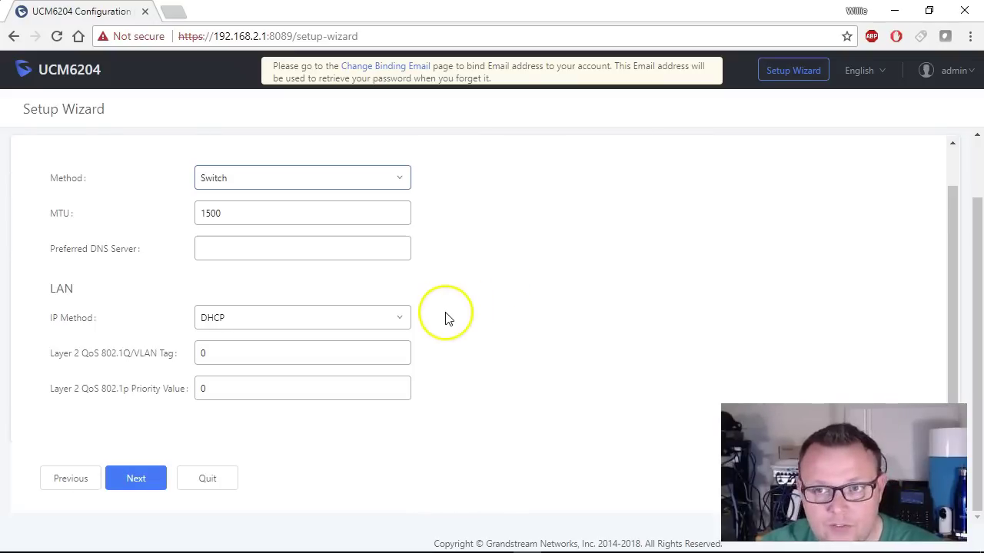
click(244, 319)
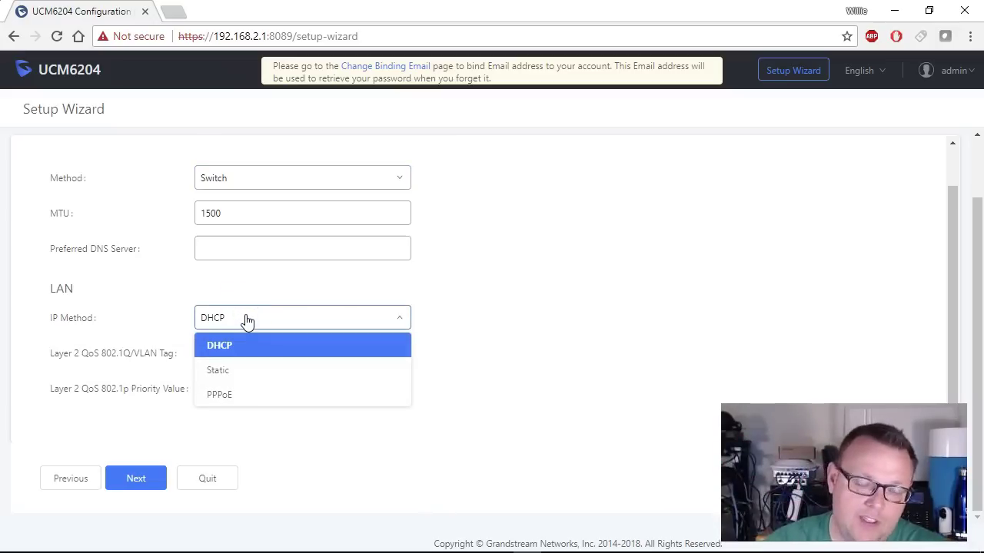
click(245, 372)
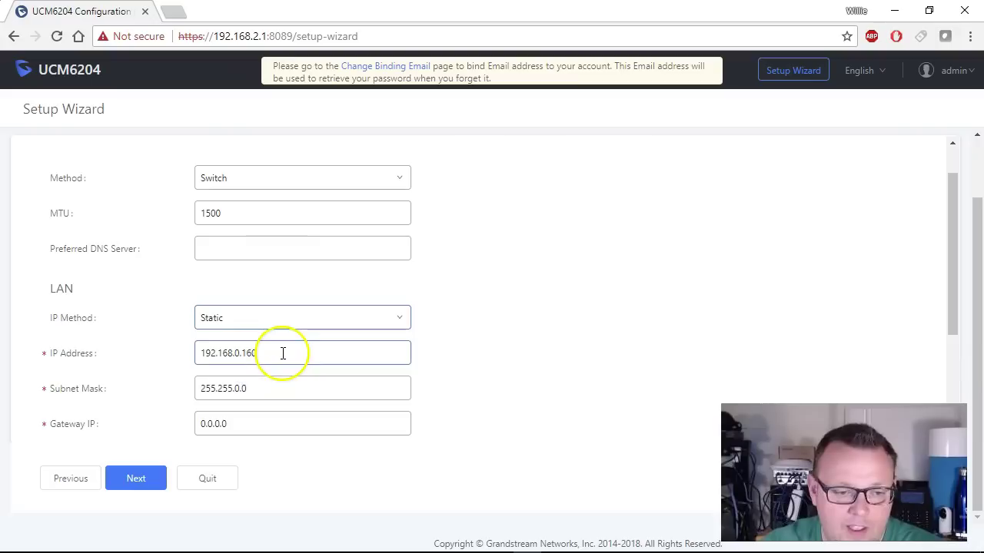
click(283, 353)
key(BackSpace)
key(BackSpace)
key(BackSpace)
key(BackSpace)
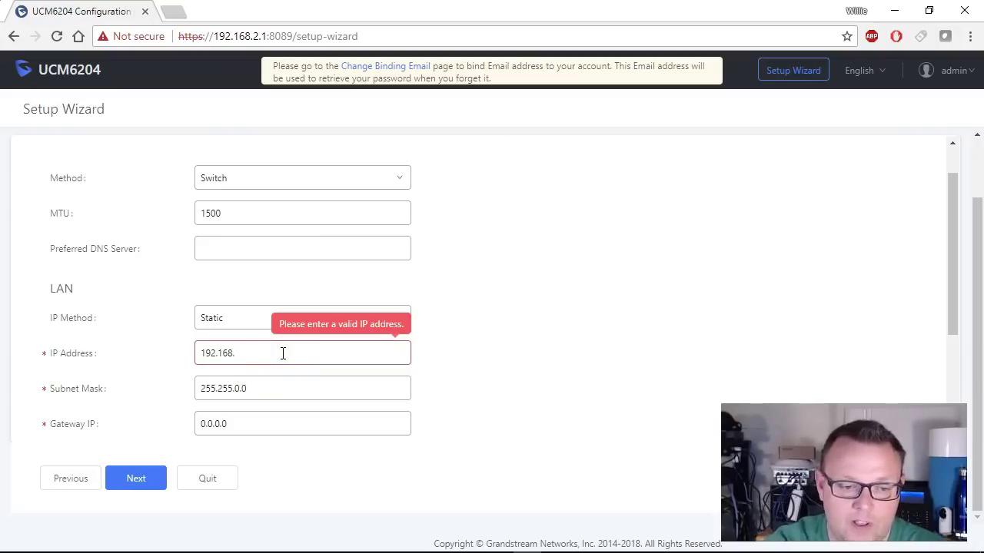
text(66.251)
click(267, 387)
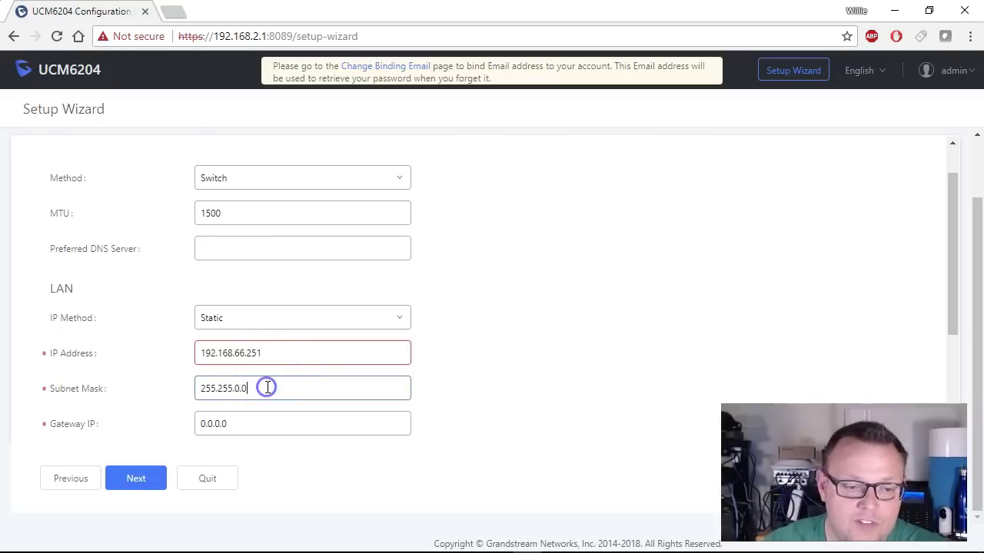
key(BackSpace)
key(BackSpace)
key(BackSpace)
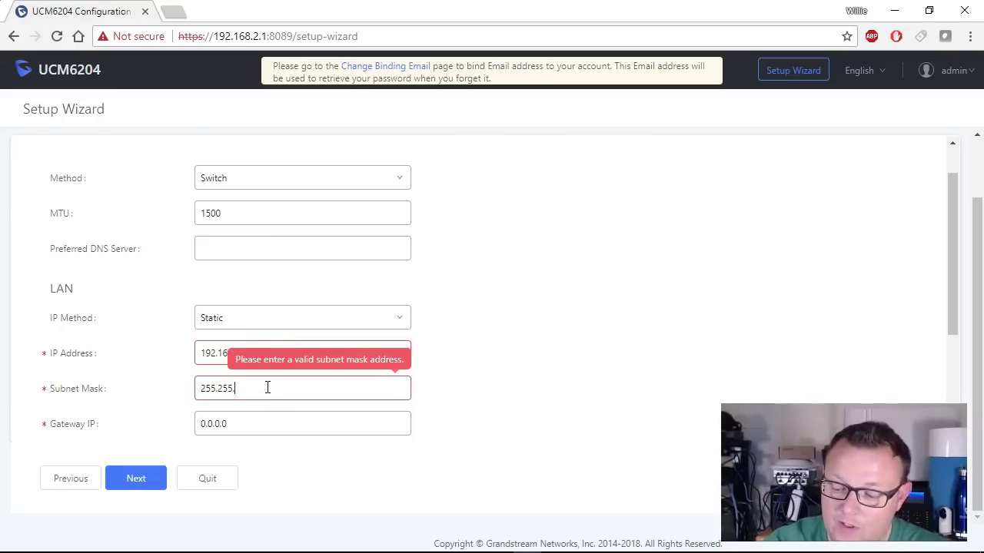
text(255.0)
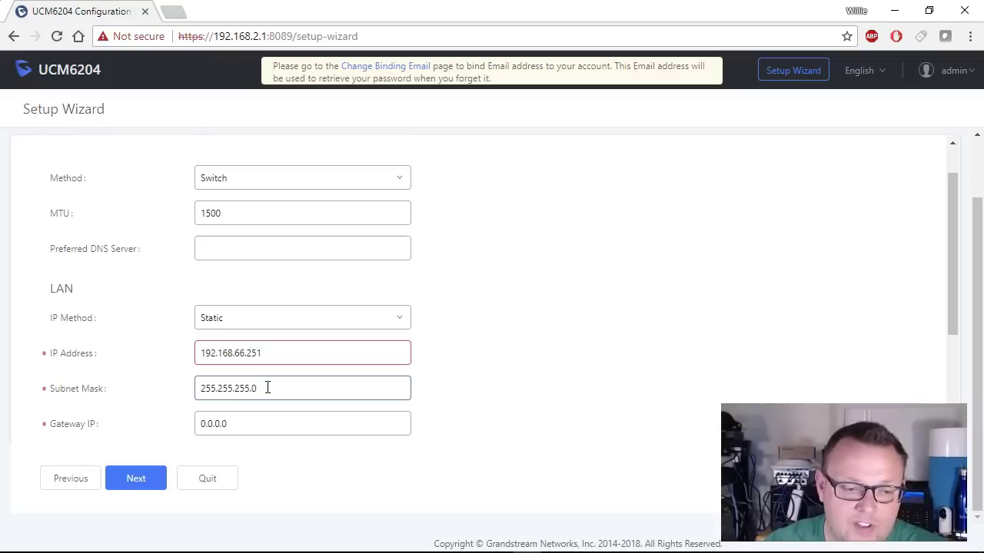
click(277, 423)
key(BackSpace)
key(BackSpace)
key(BackSpace)
key(BackSpace)
key(BackSpace)
key(BackSpace)
key(BackSpace)
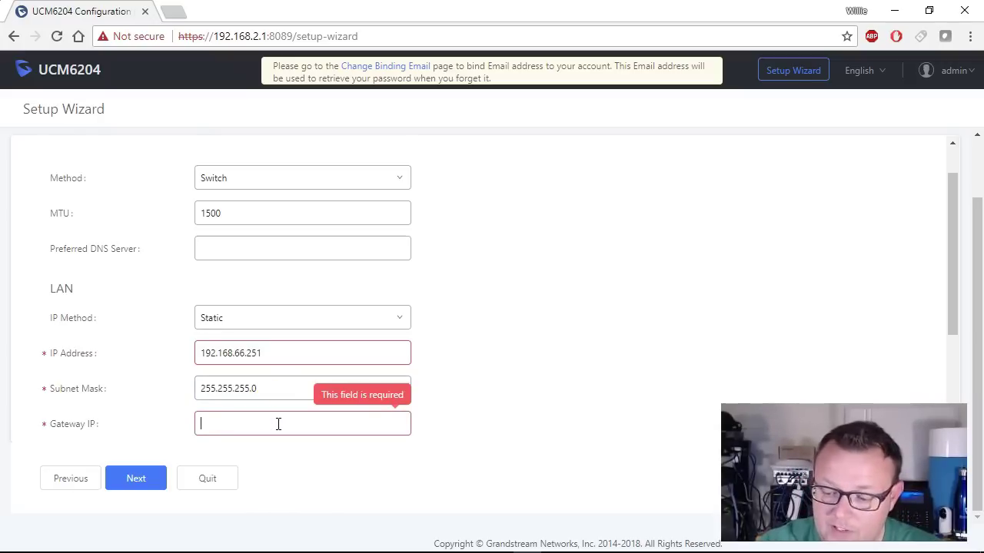
text(192.168)
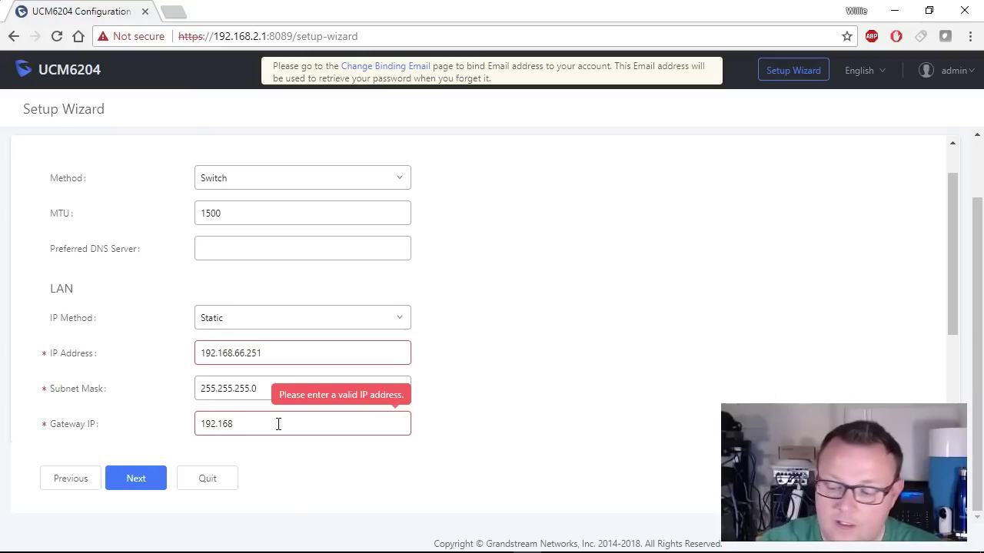
text(.66.251)
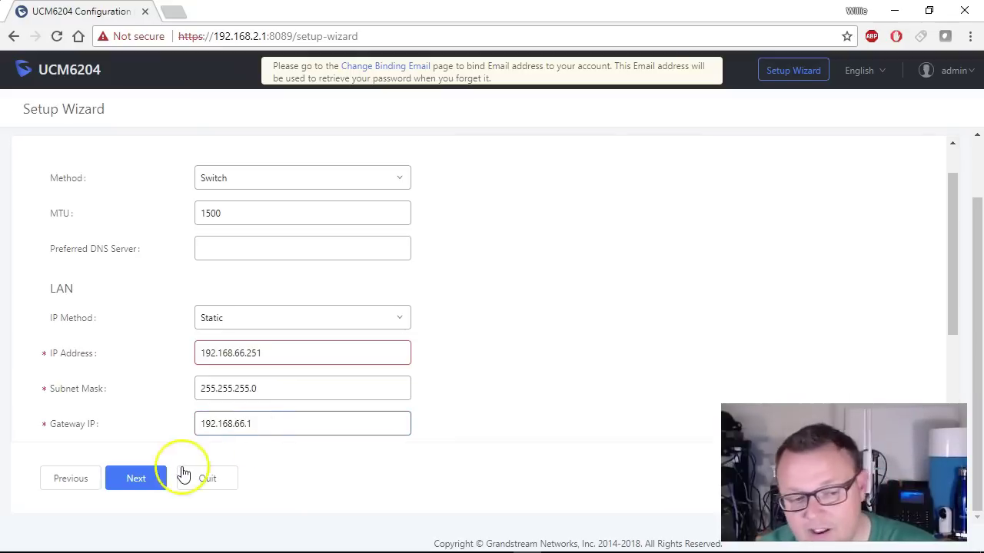
Add DNS Server 1 192.168.66.10 and choose time zone GMT-06:00 (Central Time).
click(138, 480)
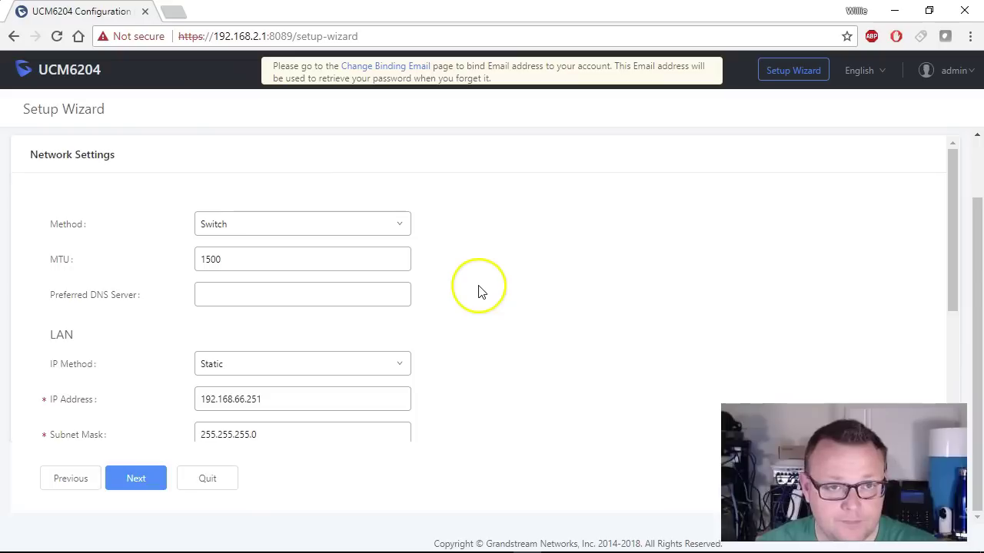
scroll(536, 217, down, 3)
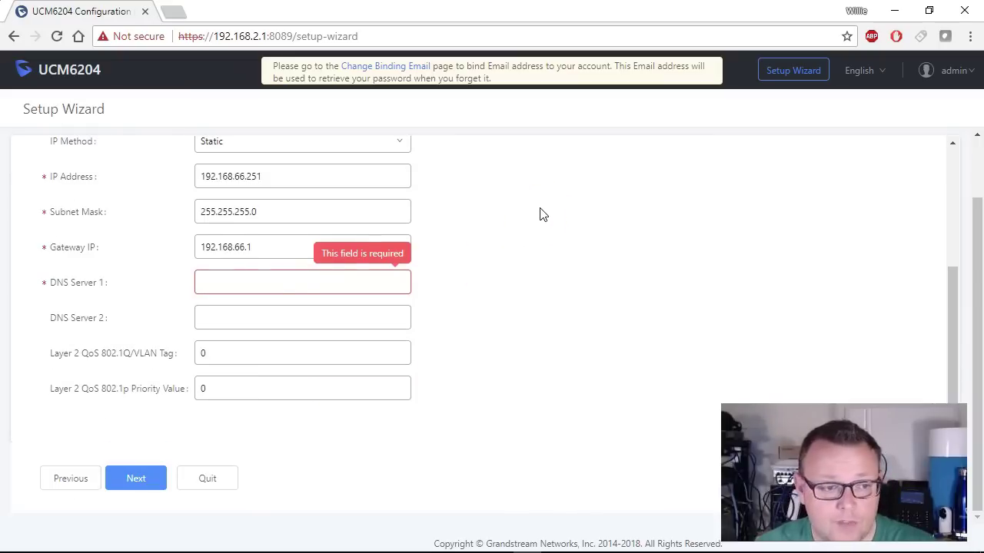
click(279, 281)
text(192.168)
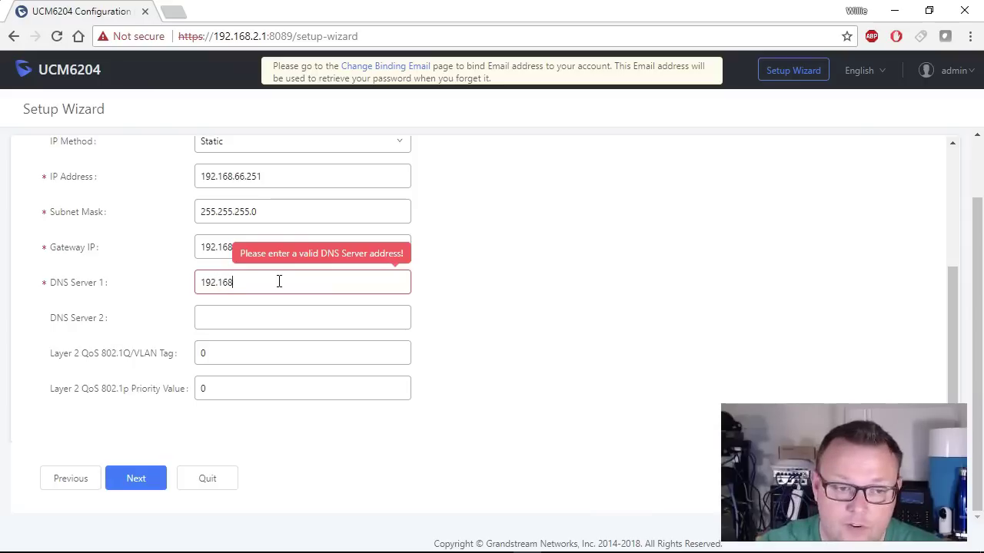
text(.66.10)
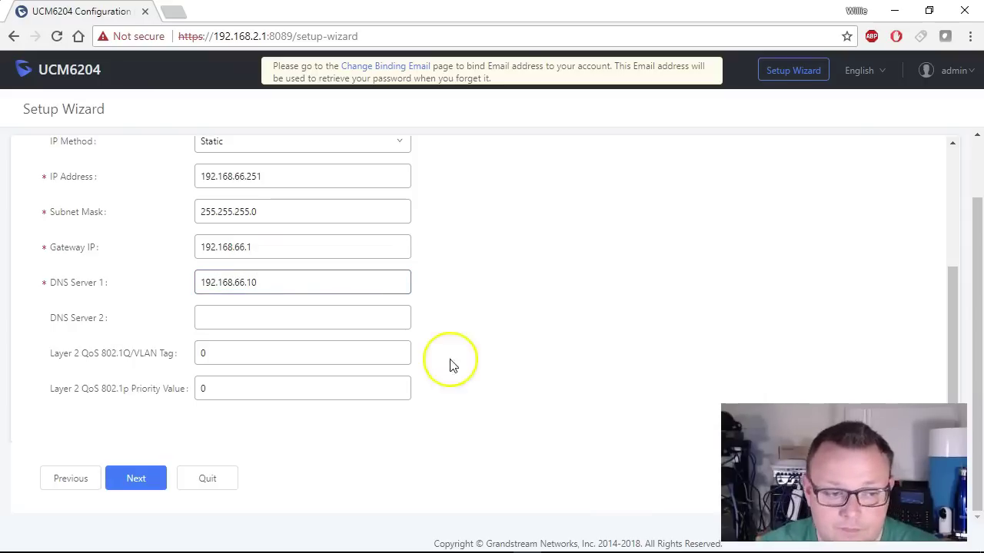
click(136, 481)
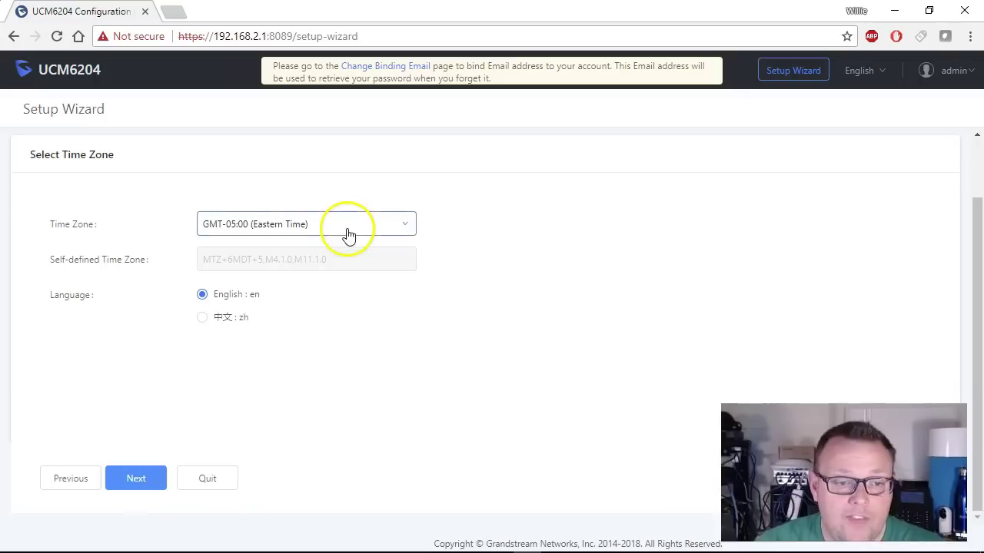
click(356, 223)
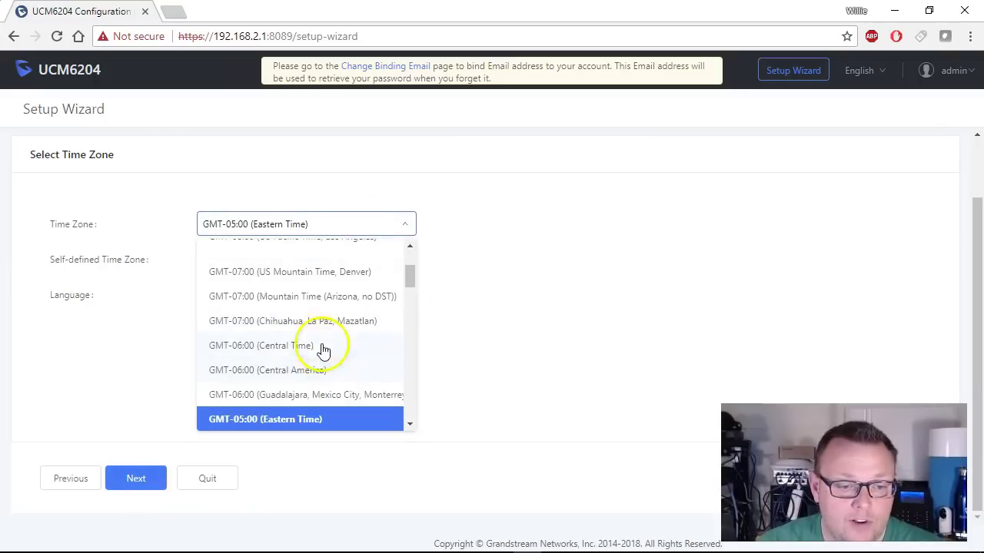
click(296, 343)
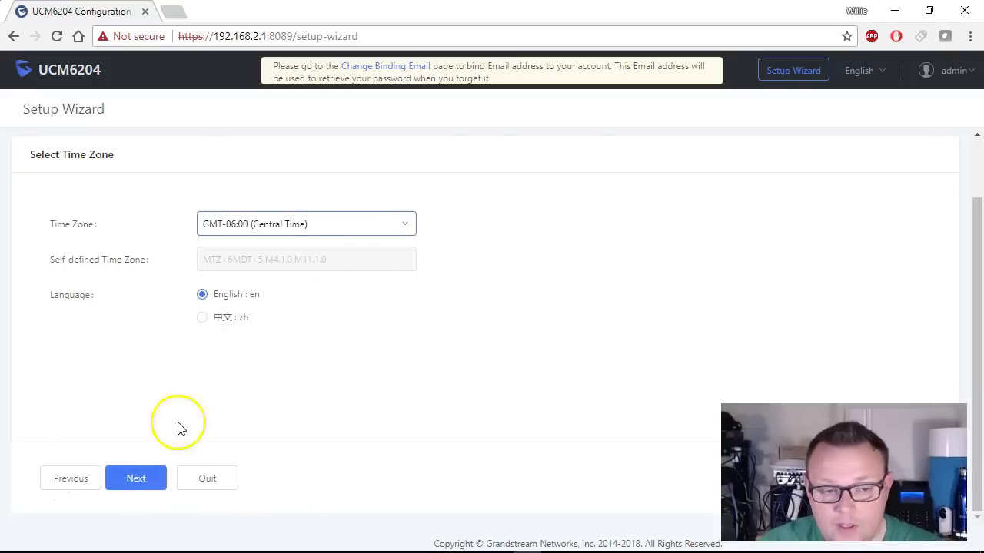
Accept five extensions starting at 1000 with random SIP passwords.
click(137, 479)
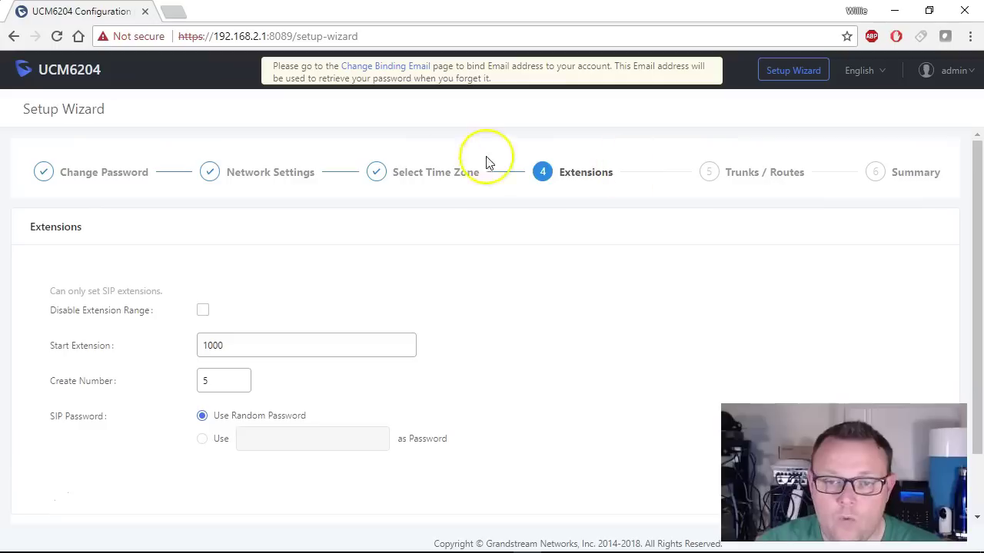
scroll(698, 286, down, 2)
scroll(584, 211, up, 2)
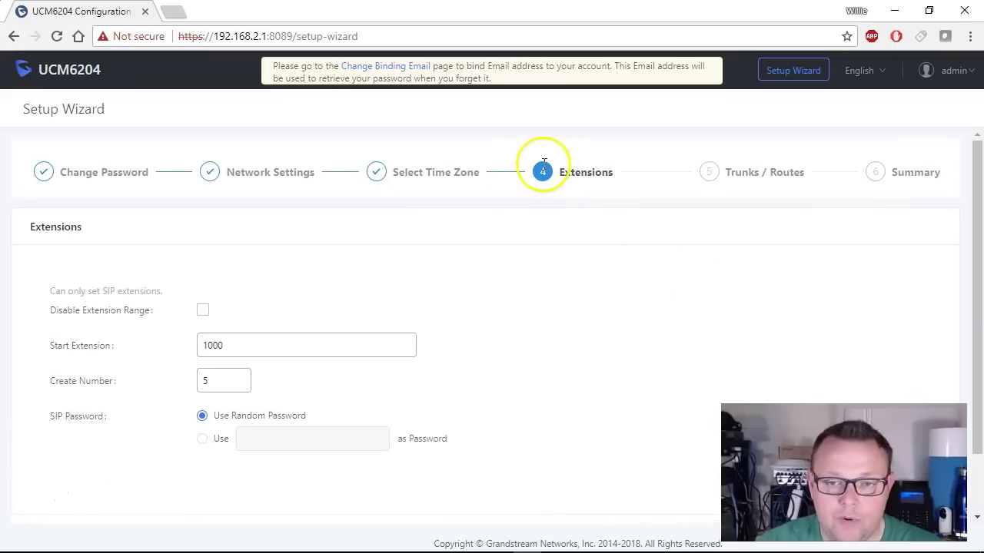
scroll(527, 311, down, 2)
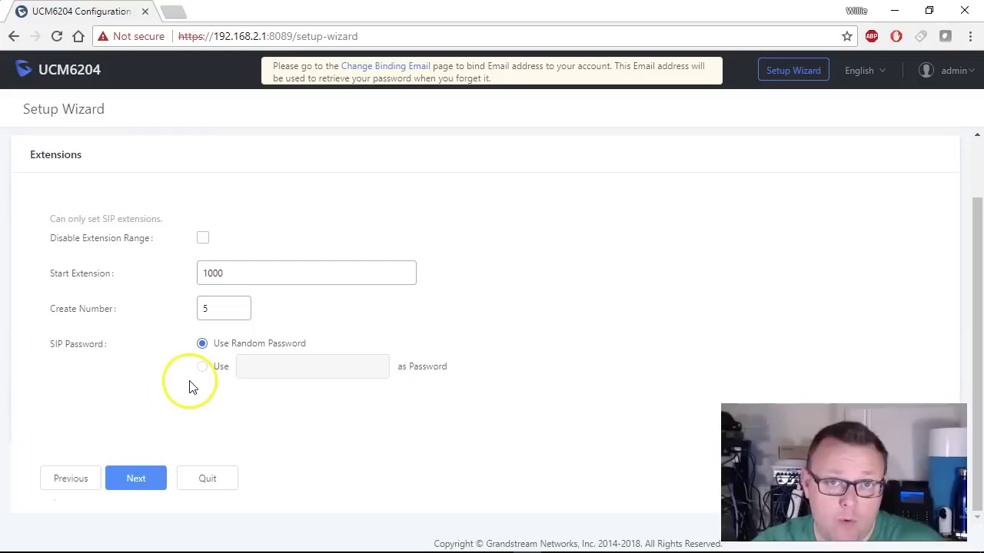
scroll(189, 388, up, 1)
scroll(192, 387, down, 1)
scroll(191, 386, up, 1)
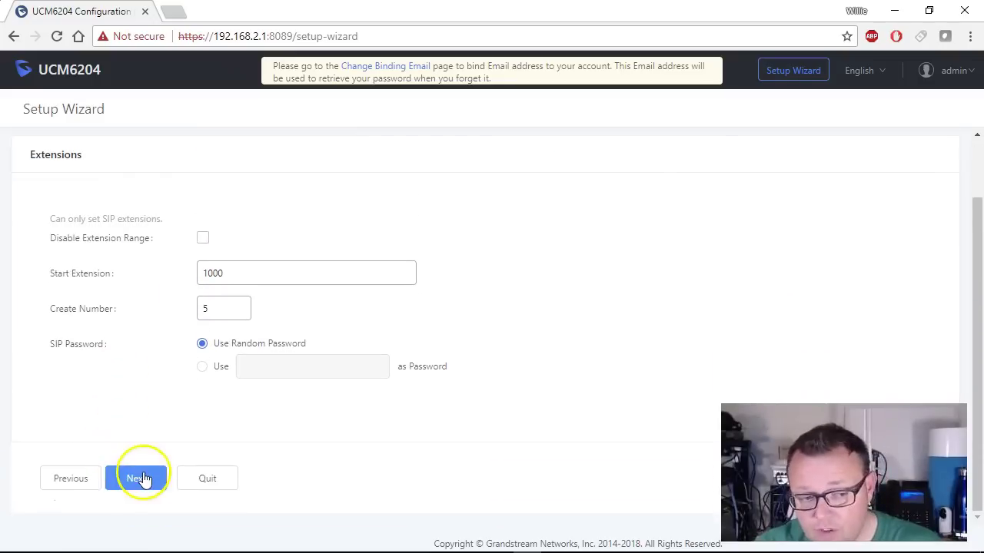
click(138, 478)
scroll(233, 354, up, 1)
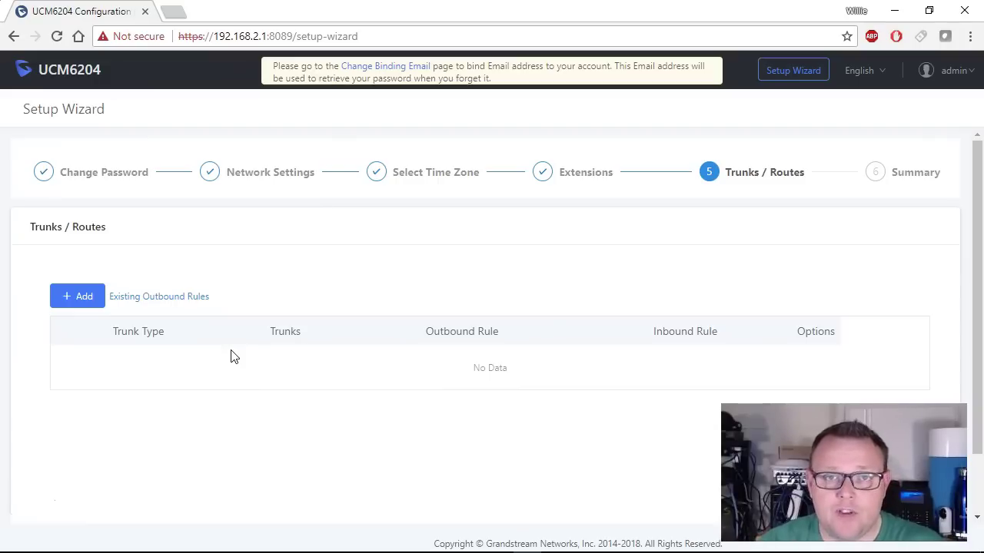
Skip adding trunks and routes and continue to the Summary step.
scroll(286, 323, down, 1)
scroll(286, 322, up, 1)
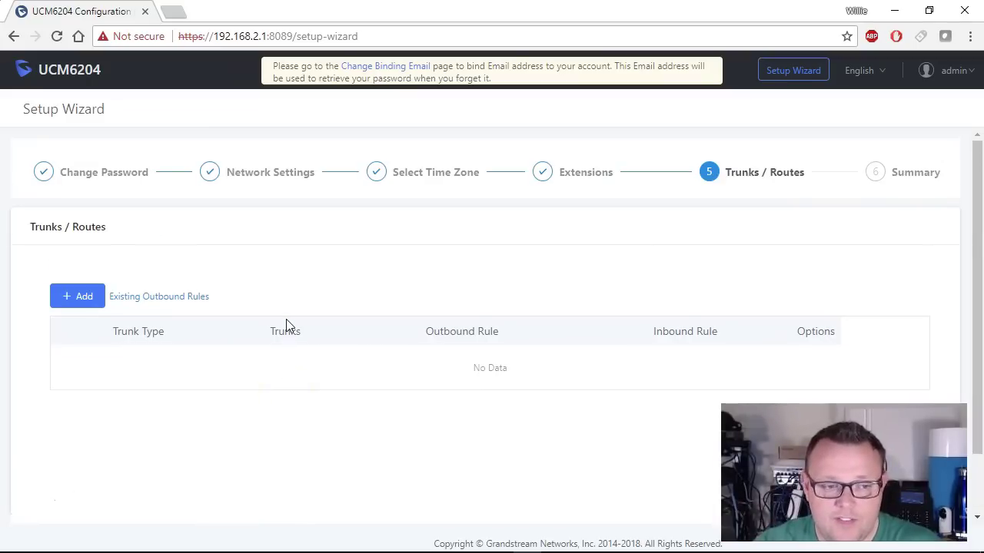
scroll(398, 256, down, 1)
scroll(398, 255, down, 1)
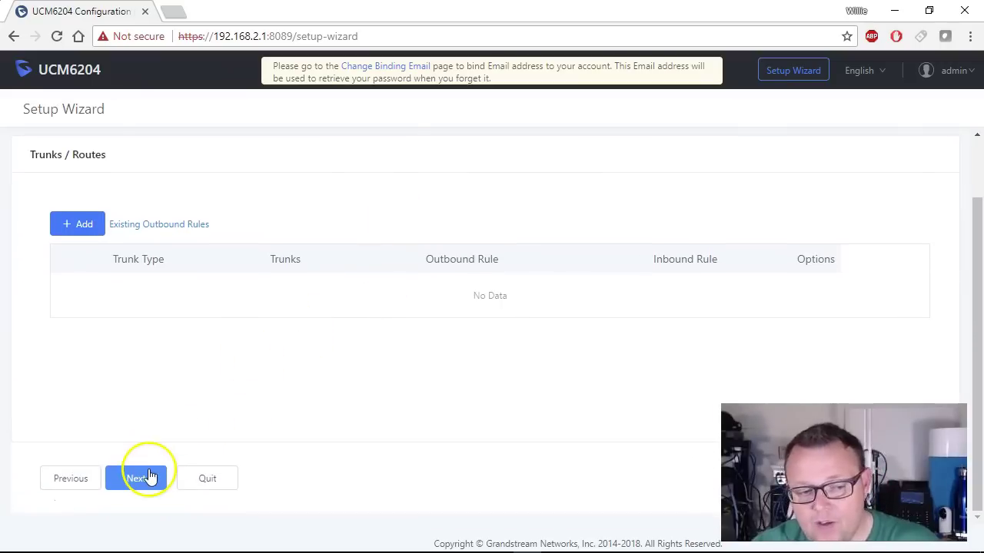
click(147, 474)
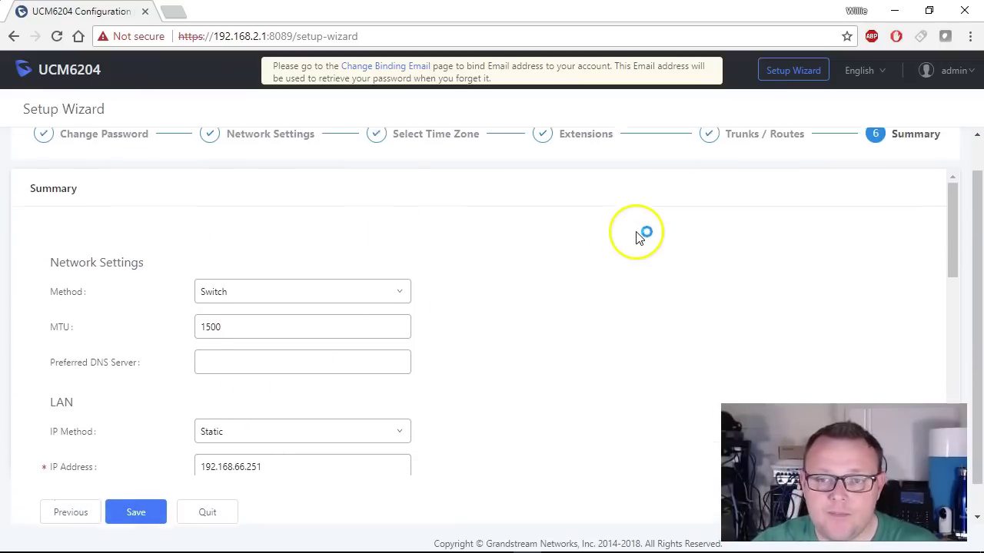
Review the wizard Summary and save the configuration to reach the status dashboard.
scroll(681, 243, down, 8)
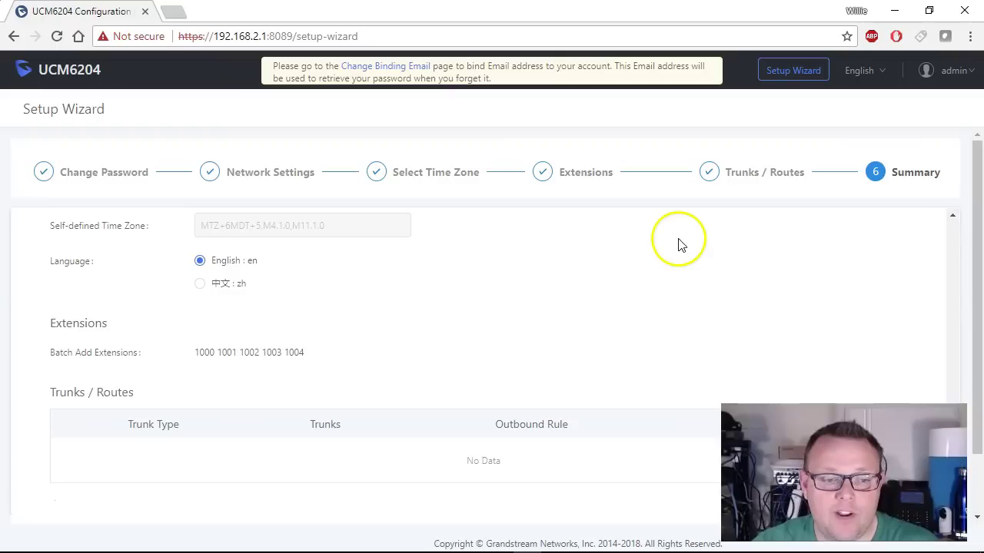
scroll(596, 289, up, 10)
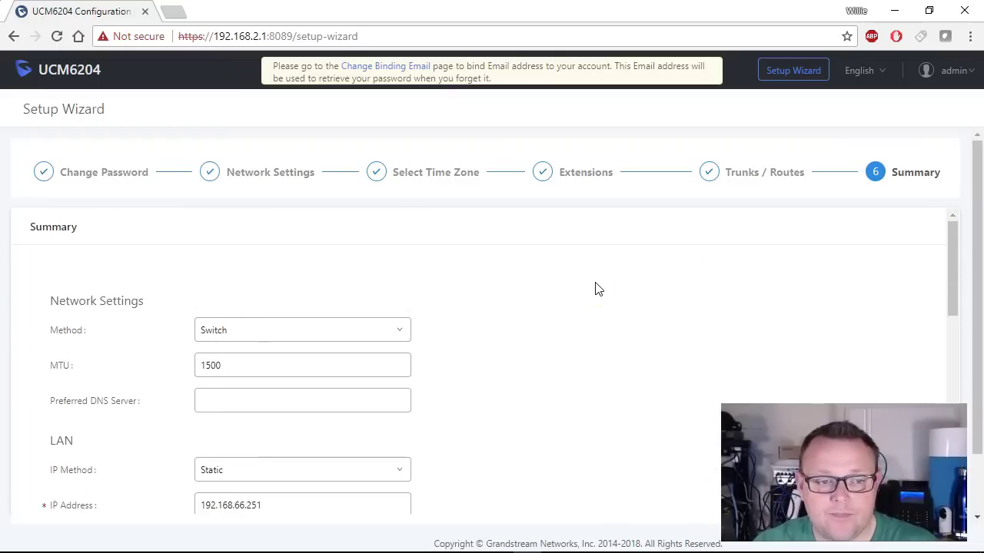
scroll(596, 289, down, 10)
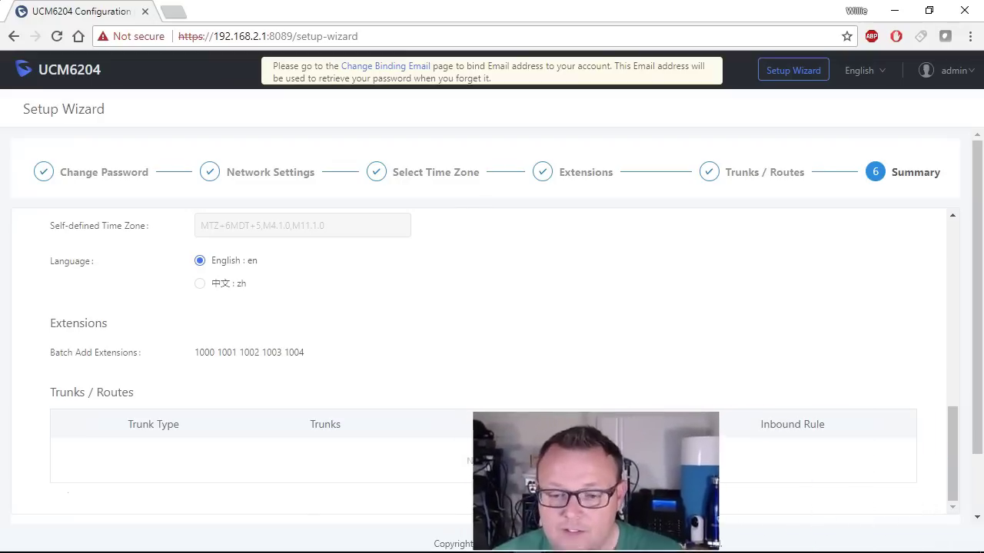
scroll(970, 323, down, 2)
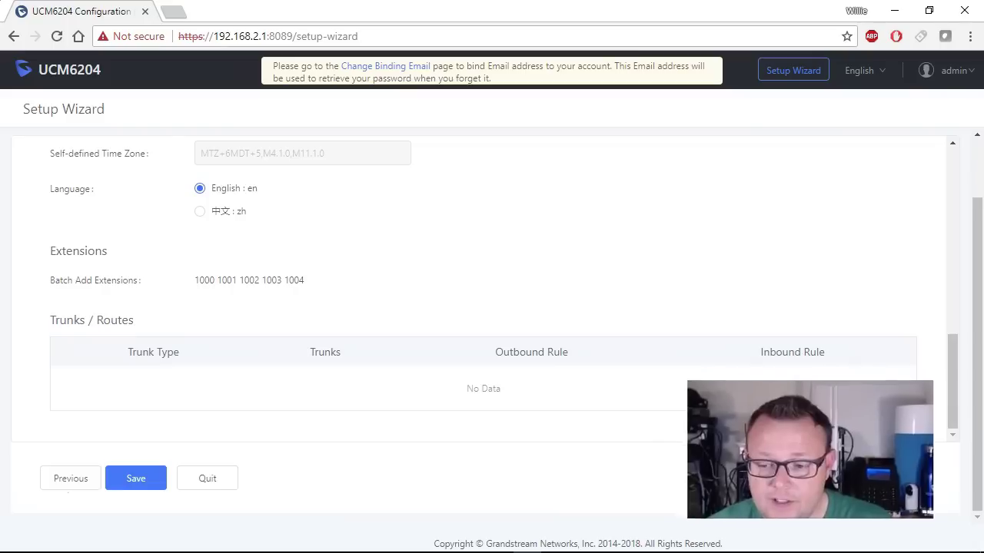
click(148, 486)
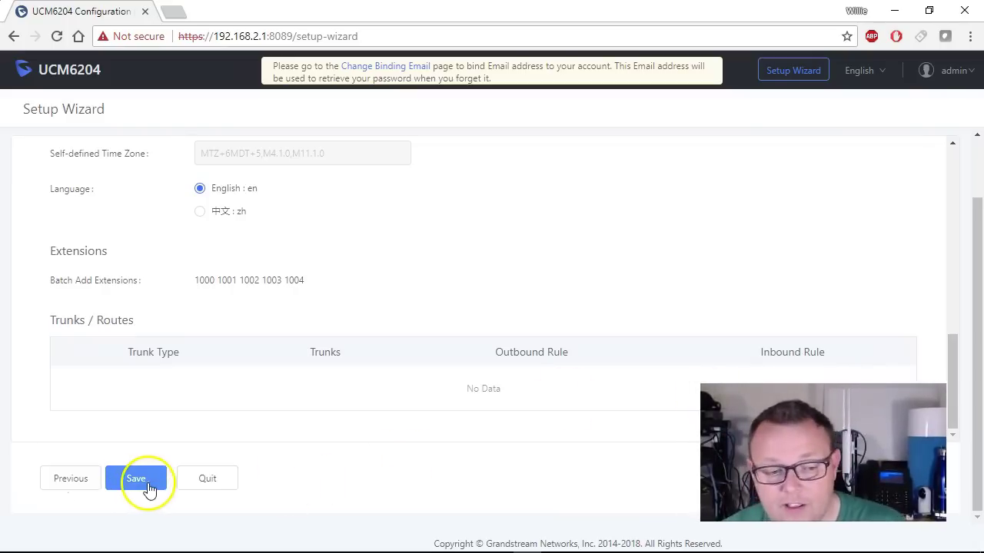
click(157, 482)
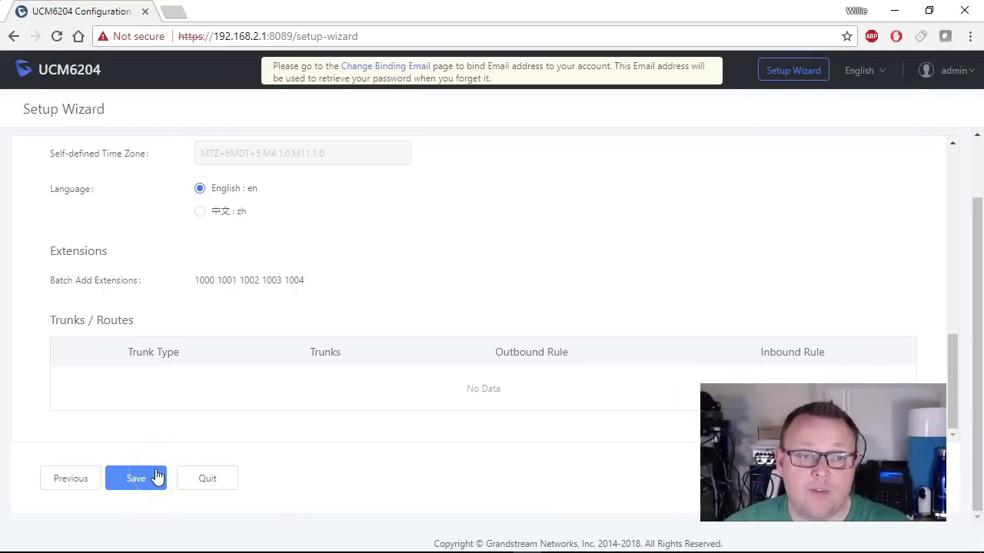
click(151, 480)
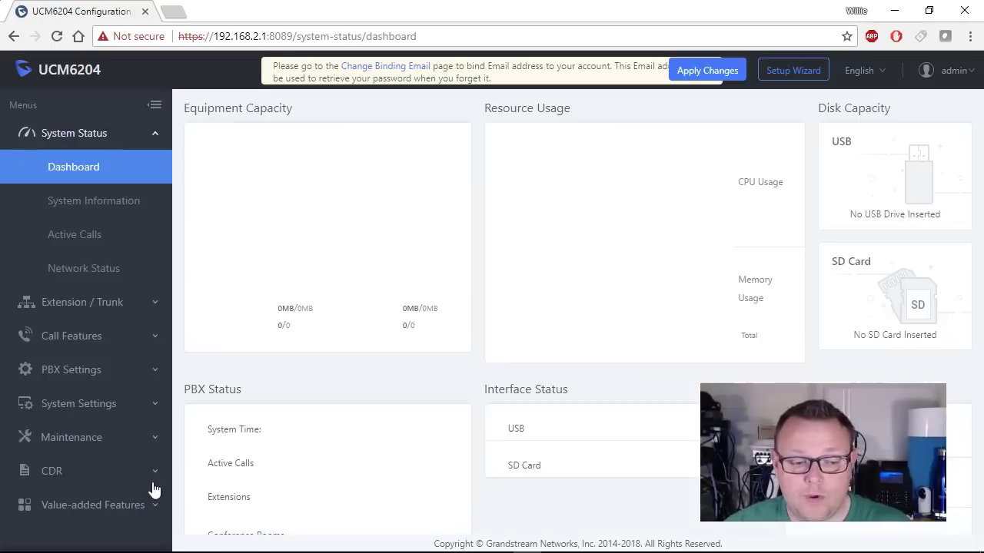
click(222, 441)
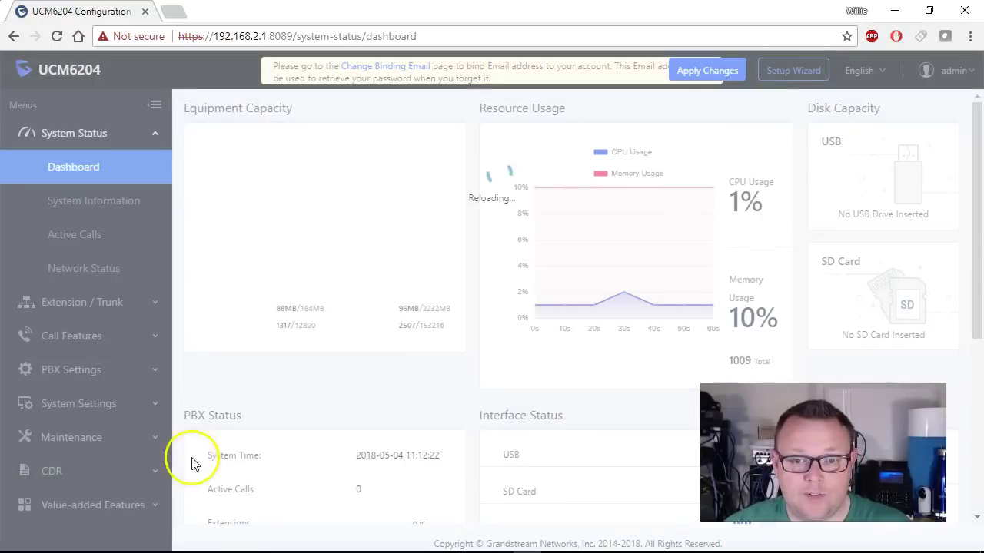
Confirm the reboot prompt so the UCM6204 restarts now.
click(369, 395)
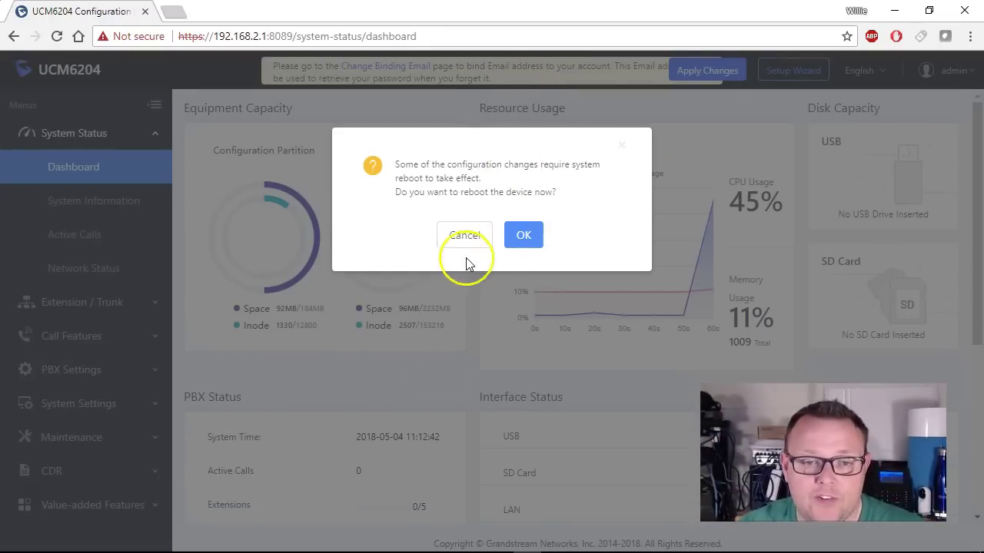
click(524, 238)
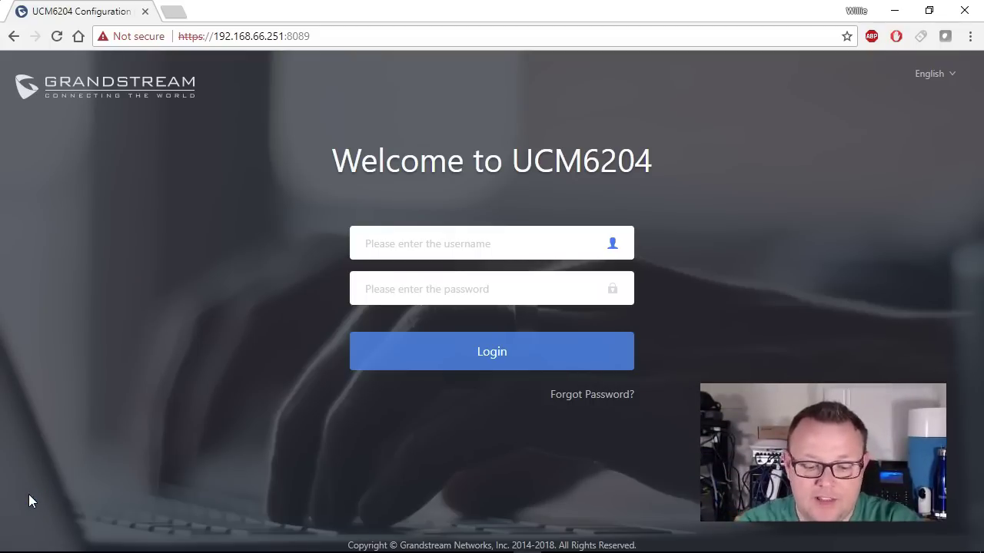
Log in as admin with the account password at 192.168.66.251.
text(admin)
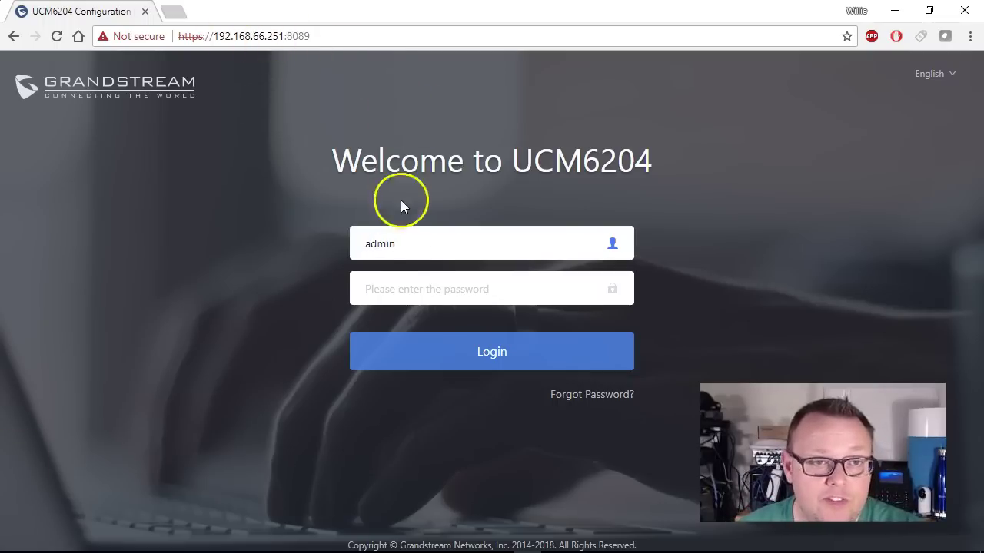
click(418, 289)
text(admin123)
key(Return)
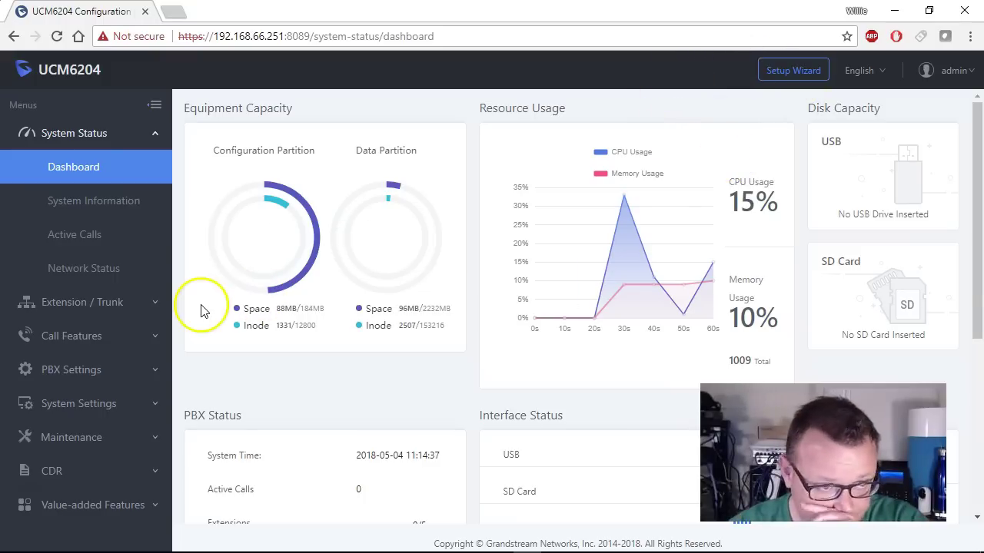
Go to System Settings > Time Settings.
click(97, 406)
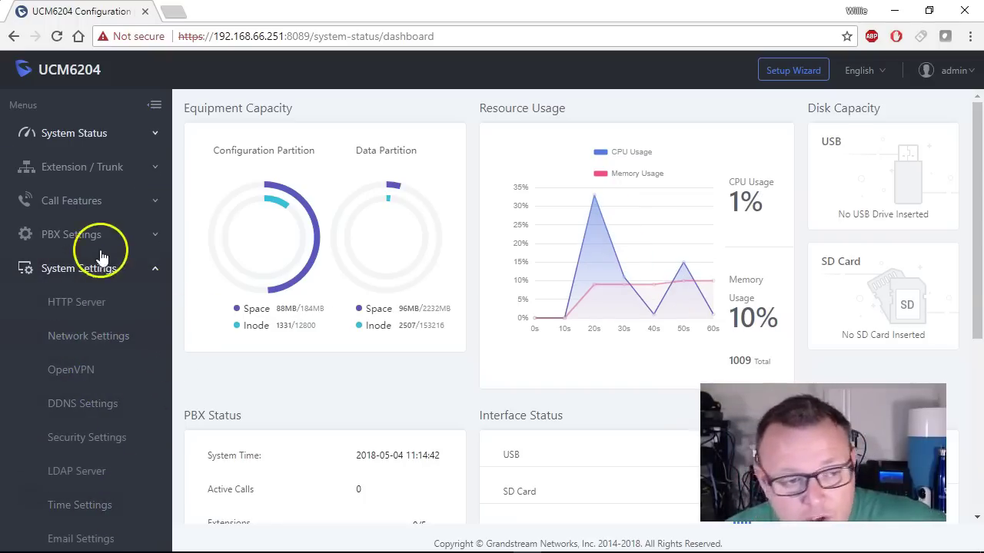
click(104, 509)
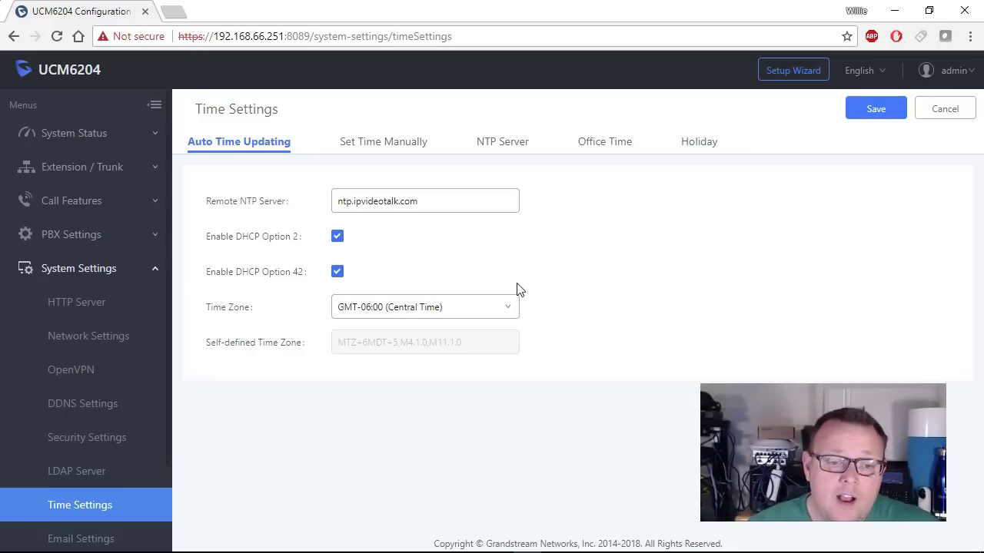
Replace the remote NTP server with ntp.uiuc.edu, save, and accept the reboot prompt.
click(479, 242)
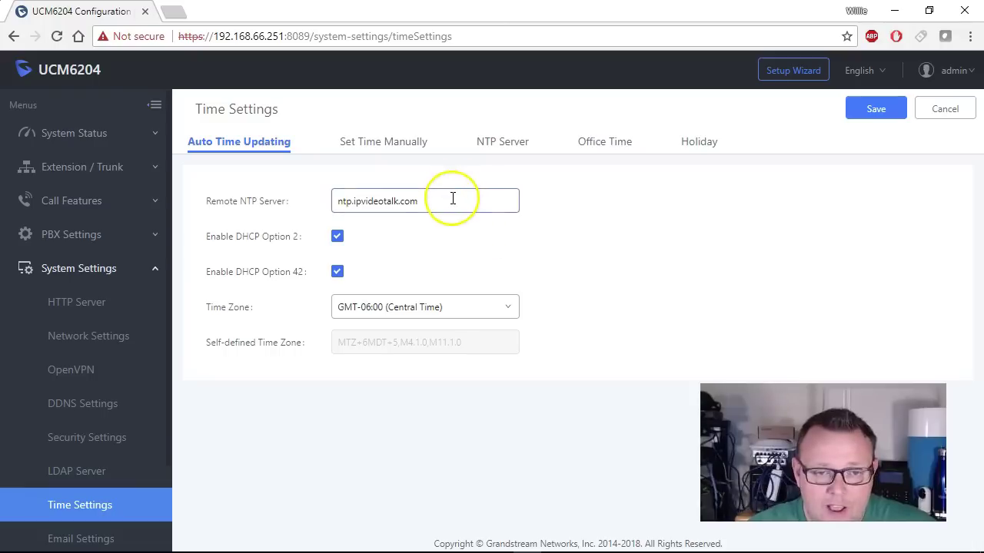
drag(450, 197, 213, 180)
text(ntp)
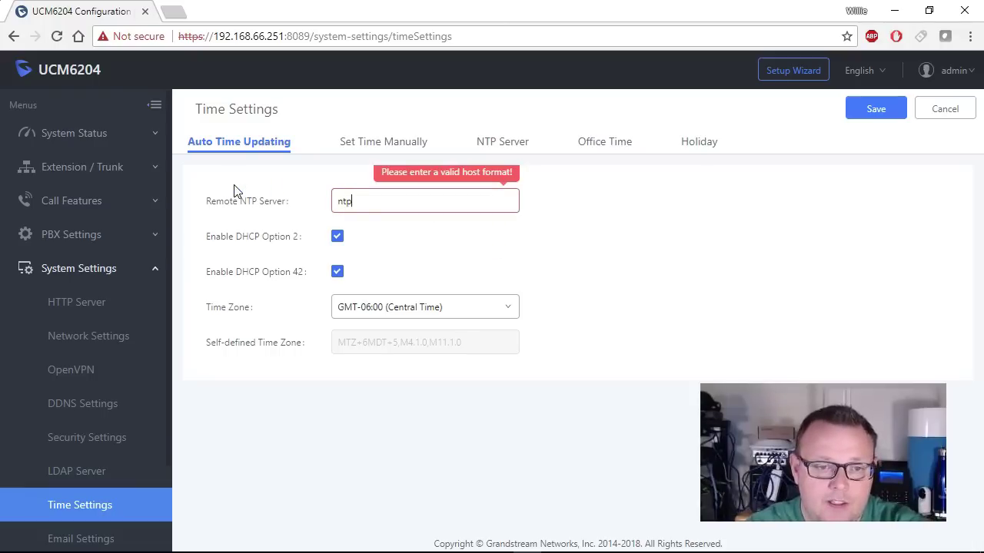
text(.uiuc.edu)
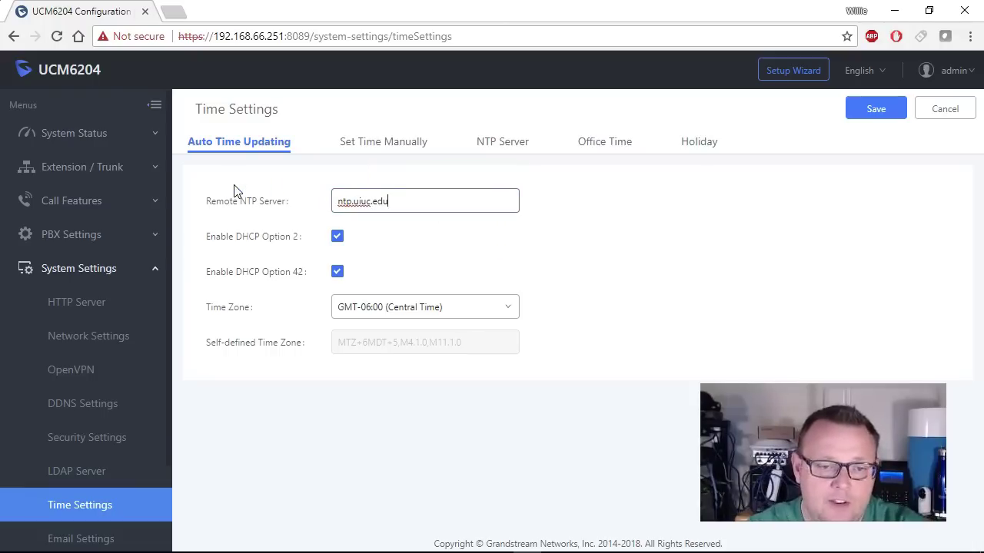
click(562, 245)
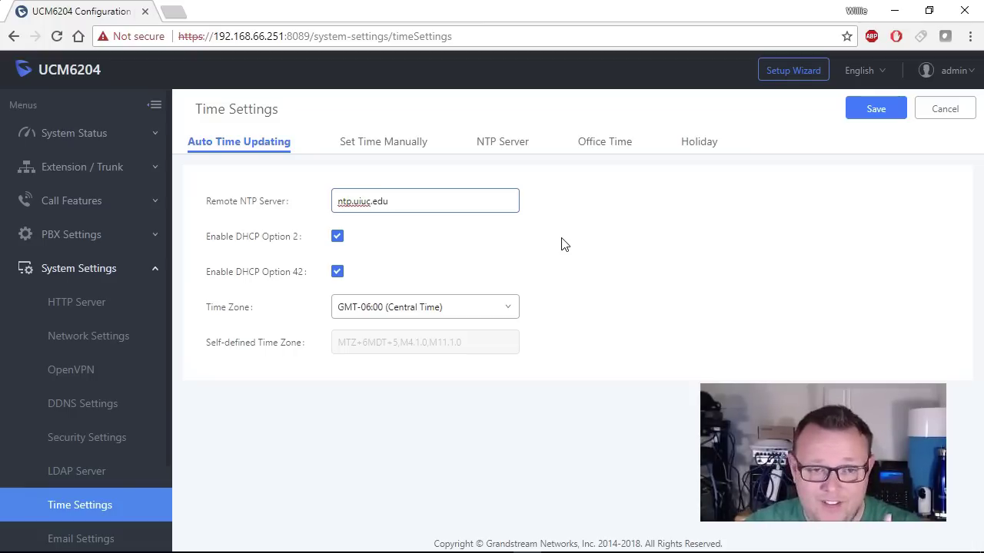
click(877, 108)
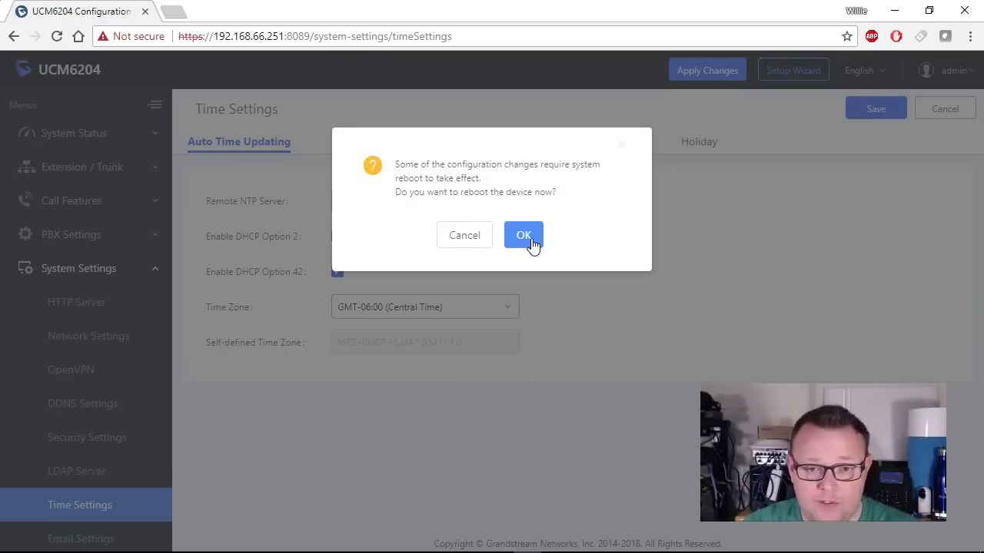
click(531, 243)
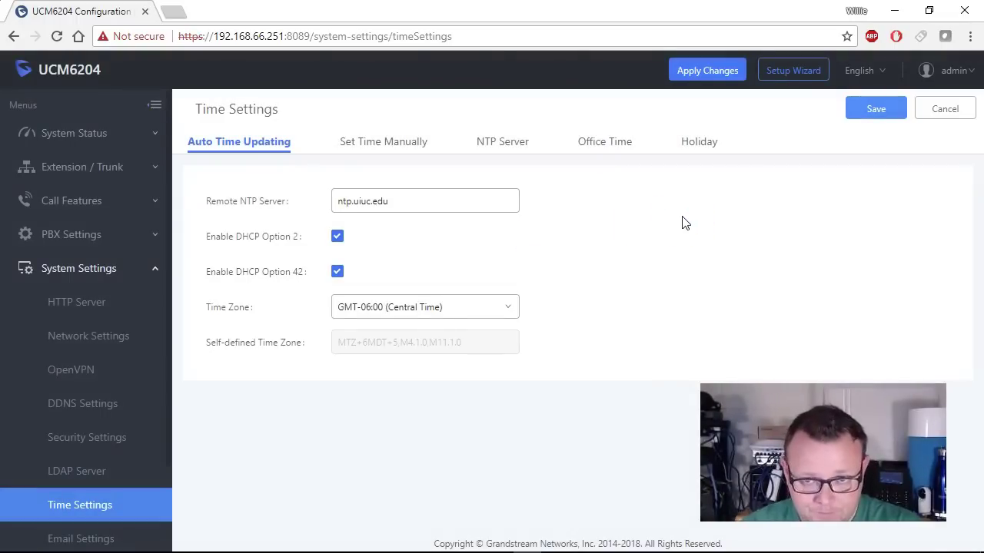
Wait through the reboot until the login page returns at 192.168.66.251:8089.
click(764, 308)
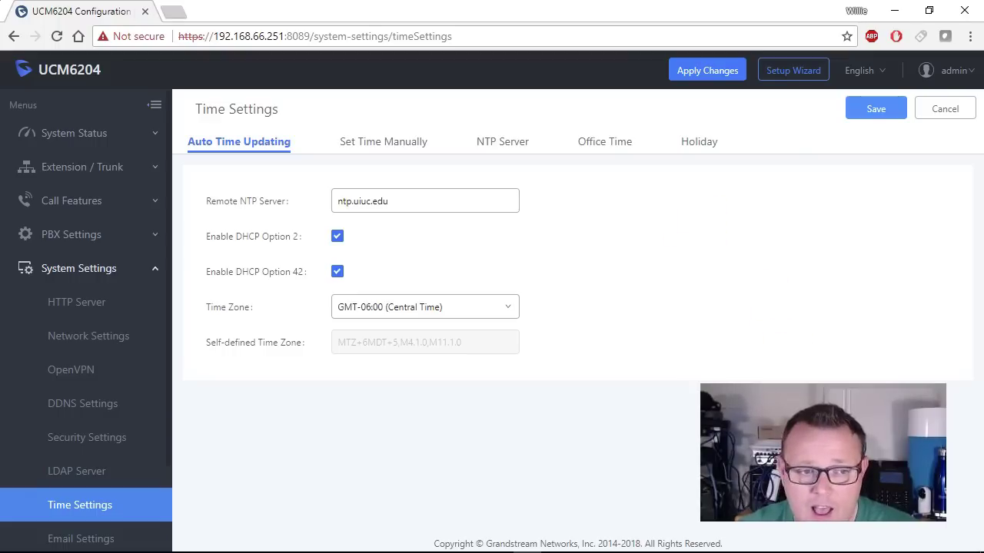
click(682, 419)
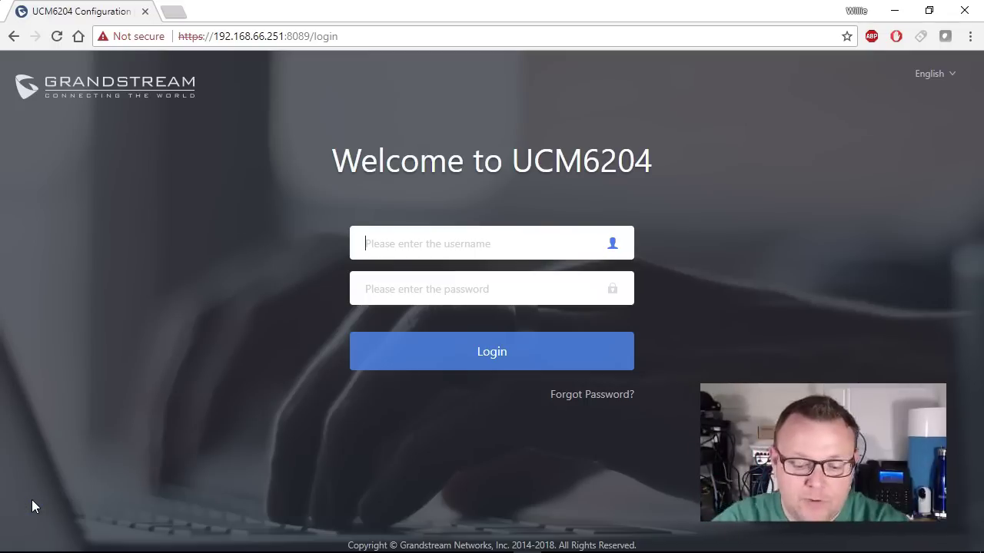
Log in as admin with the account password to reach the System Status Dashboard.
text(admin)
key(Tab)
text(a)
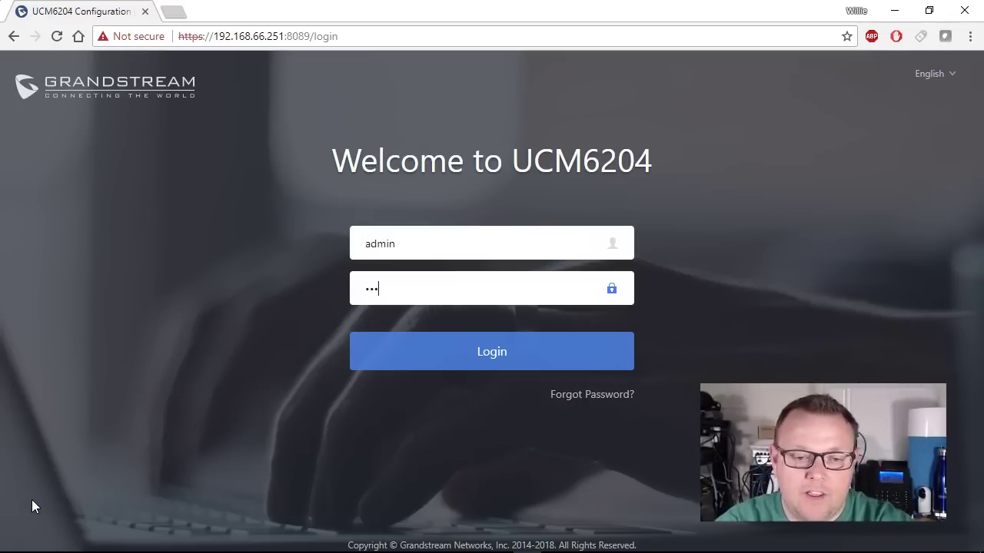
key(Return)
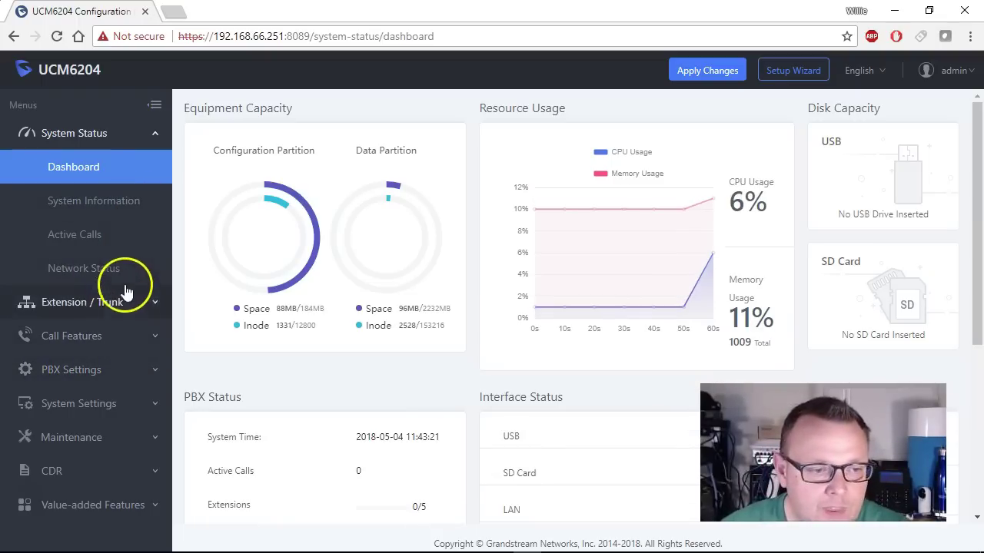
click(150, 302)
click(69, 200)
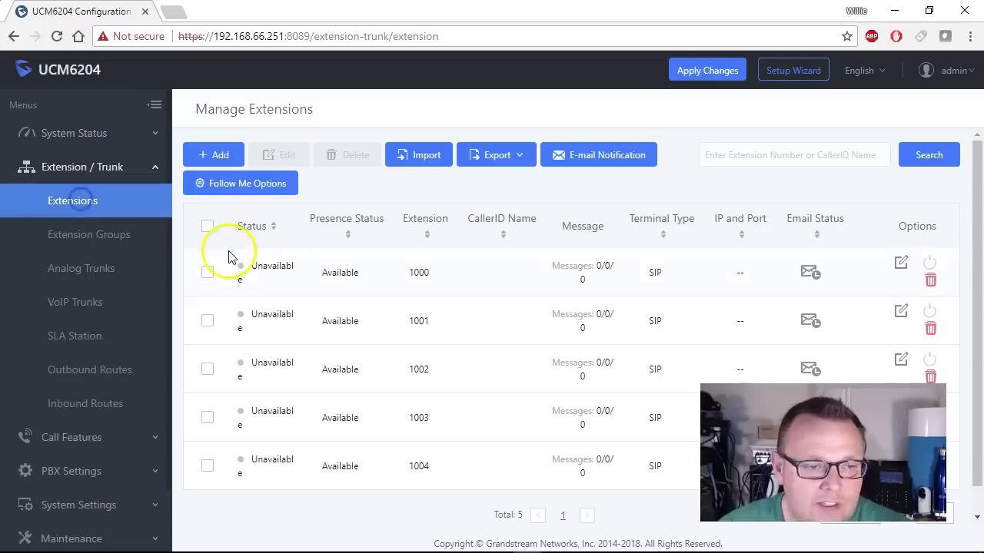
scroll(456, 300, down, 1)
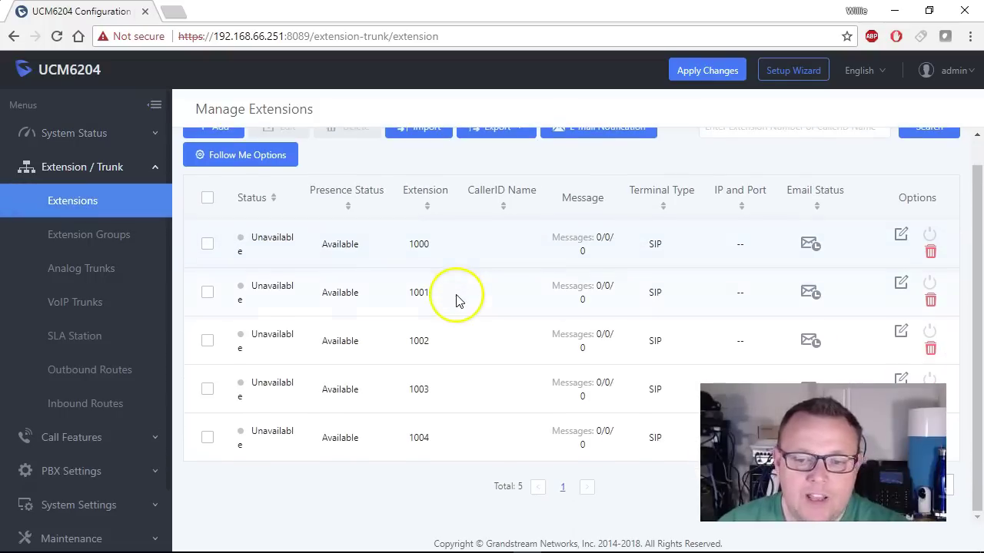
click(496, 298)
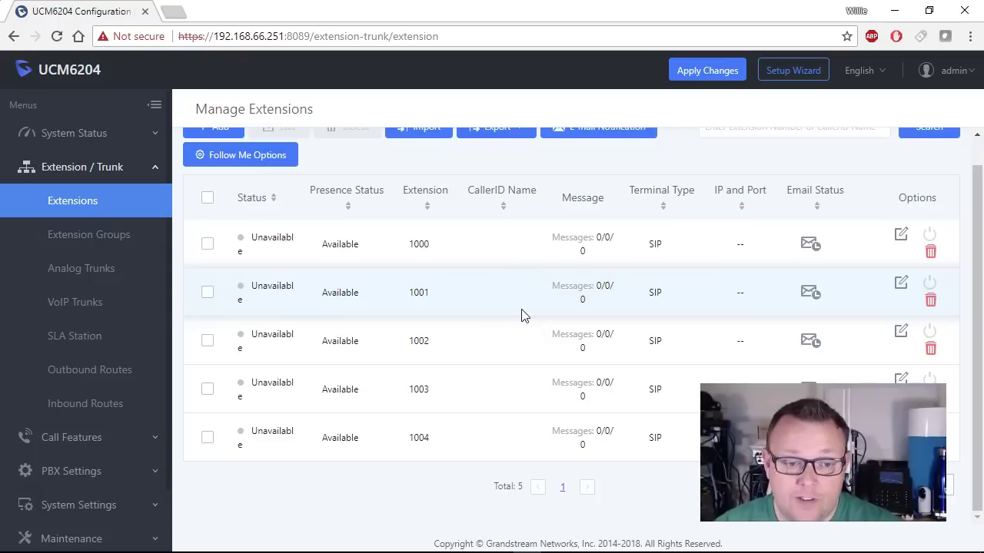
click(528, 359)
scroll(527, 358, up, 1)
click(901, 269)
scroll(880, 237, down, 2)
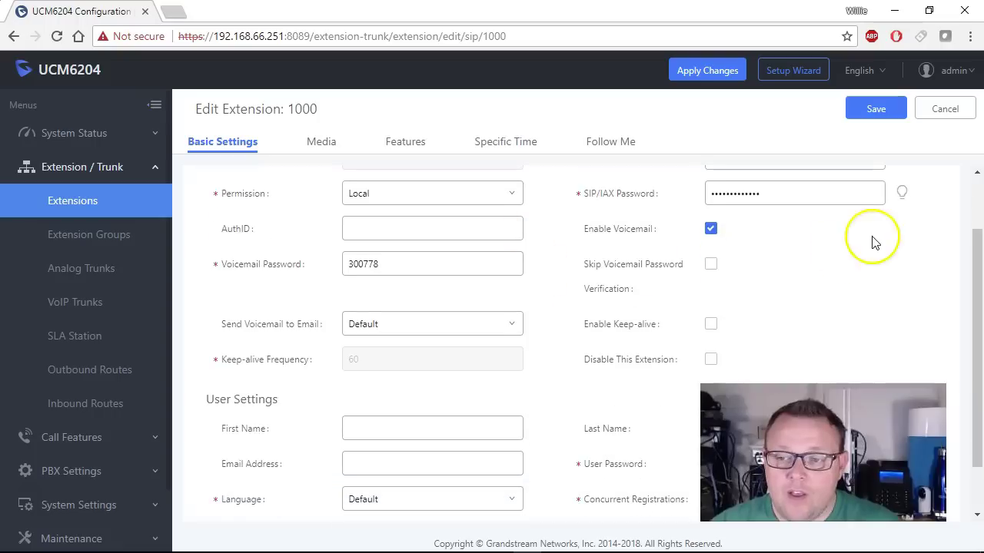
click(901, 193)
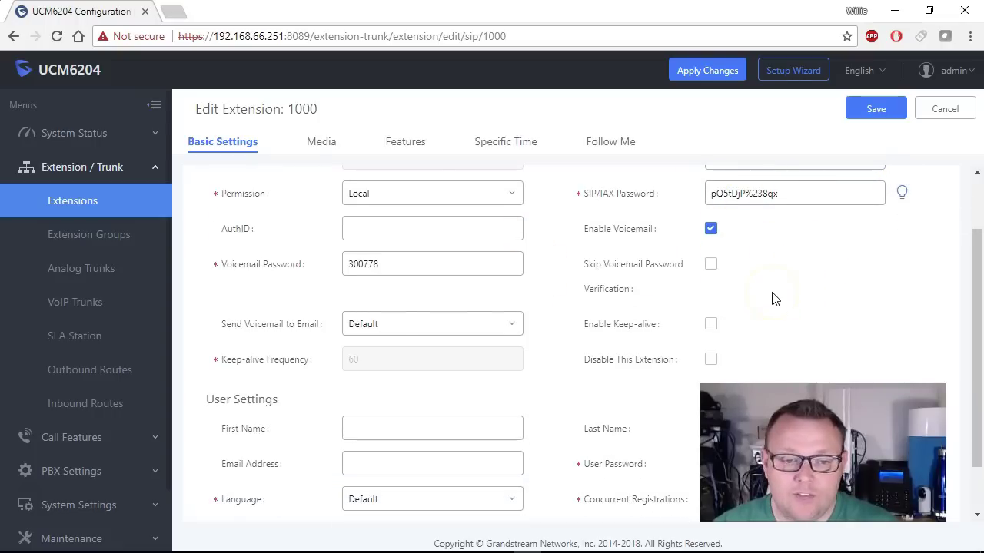
drag(384, 263, 315, 264)
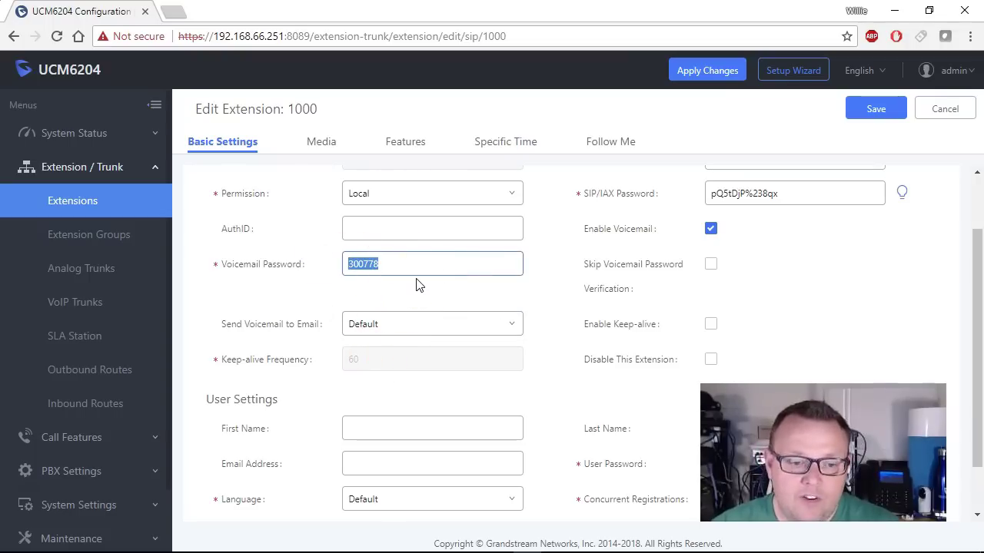
scroll(107, 362, down, 1)
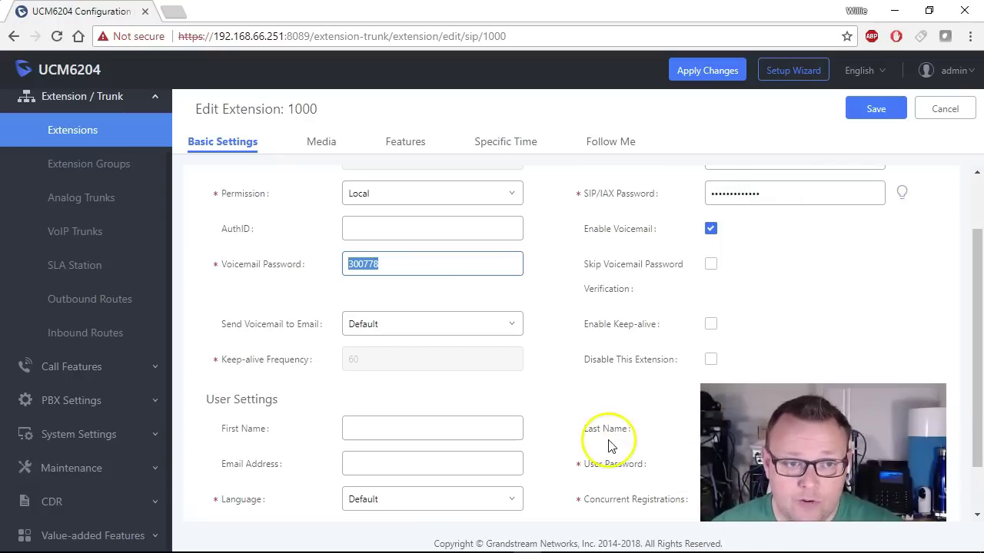
scroll(608, 433, up, 1)
scroll(77, 217, up, 1)
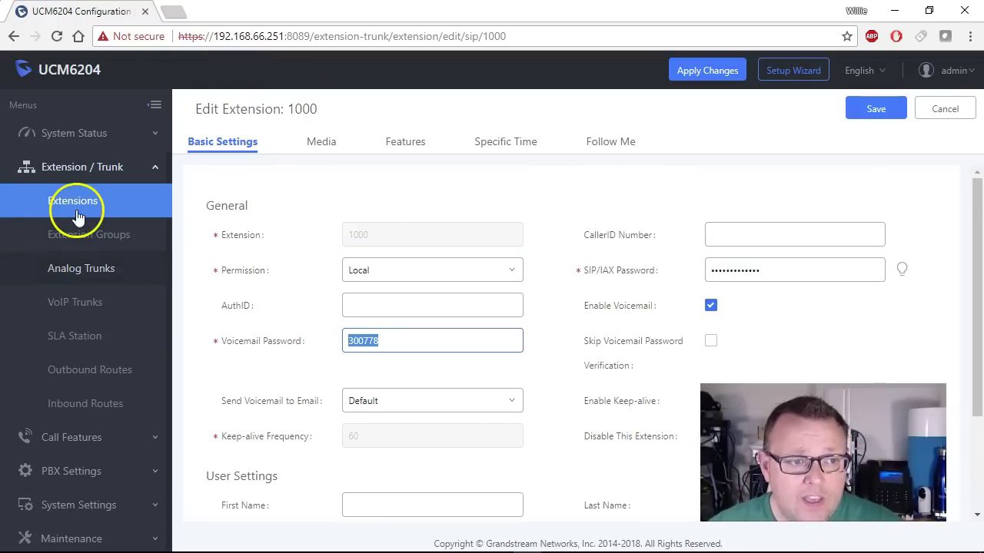
click(93, 135)
click(95, 170)
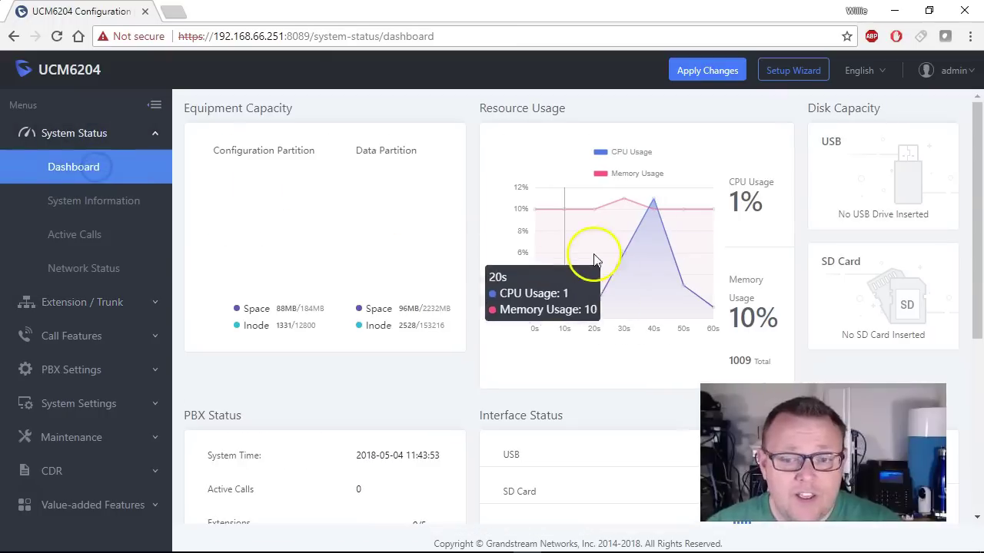